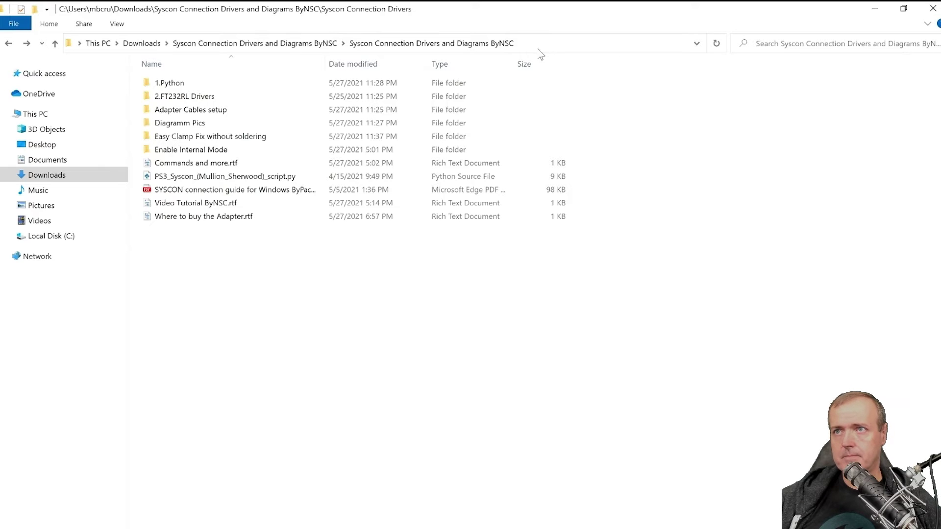
Step: Open a Command Prompt in the current folder by entering cmd in Explorer's address bar
click(541, 50)
text(cmd)
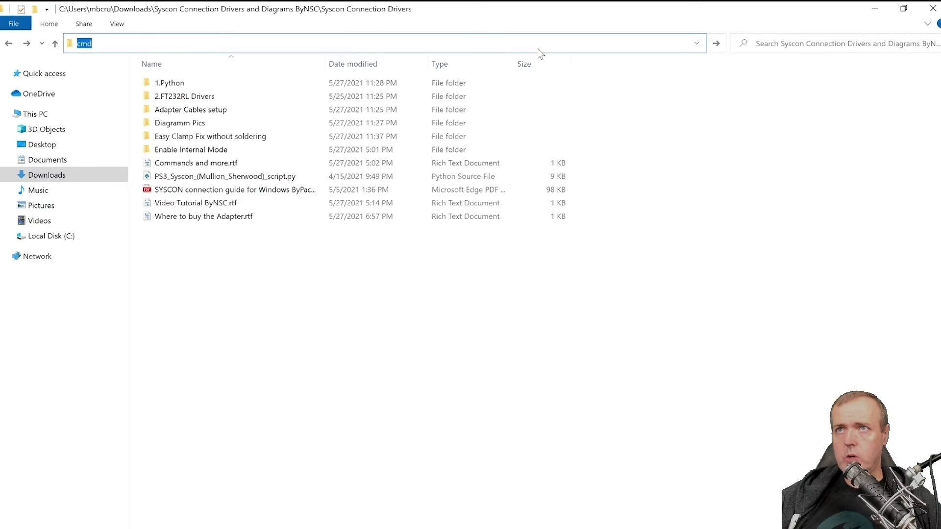
key(Return)
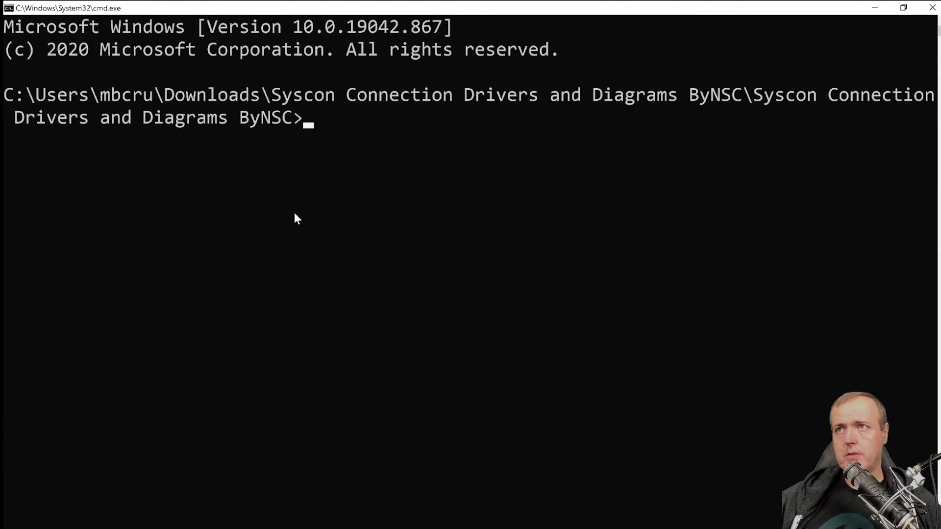
Step: Run the PS3 Syscon script with python on COM3 in SW mode
text(python)
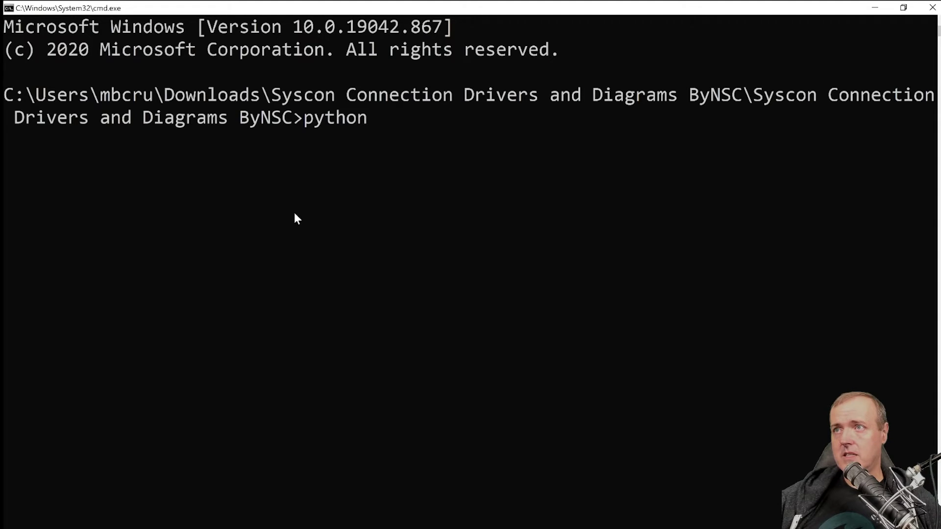
text(PS)
key(Tab)
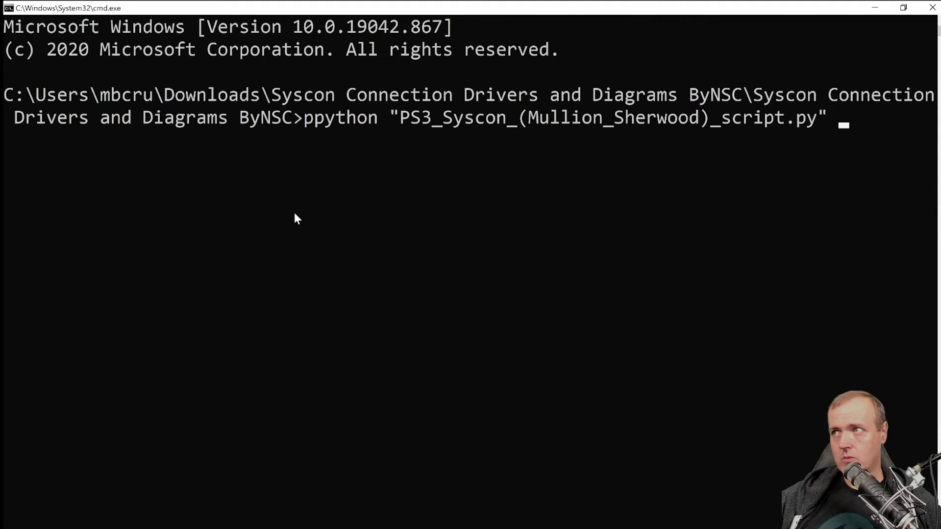
text(COM)
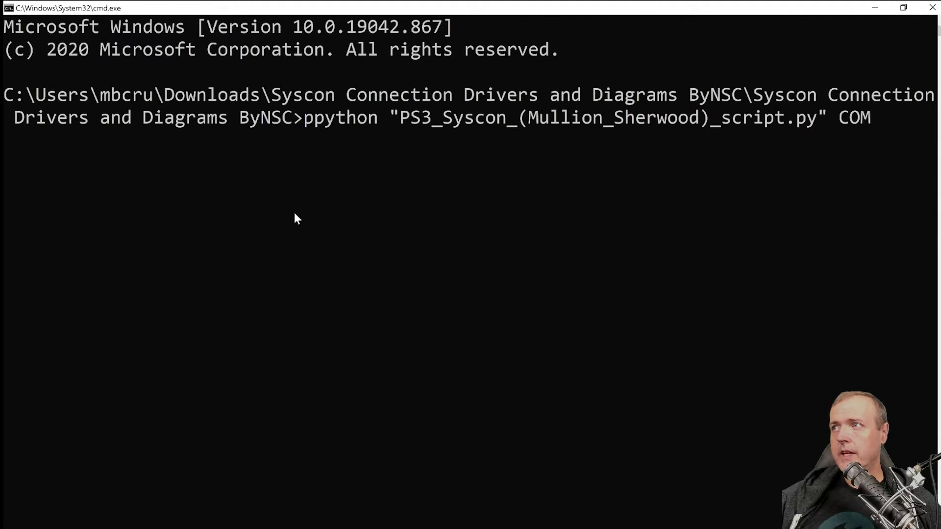
text(3 SW)
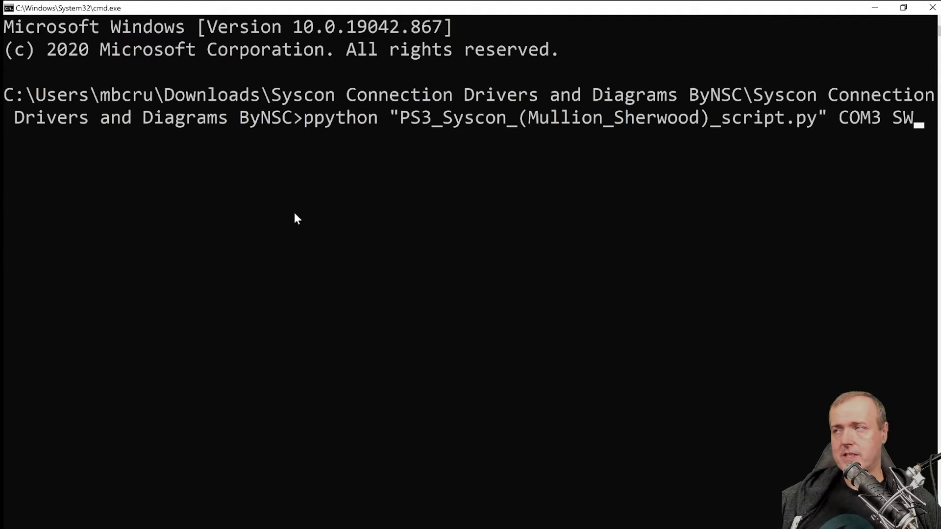
key(Return)
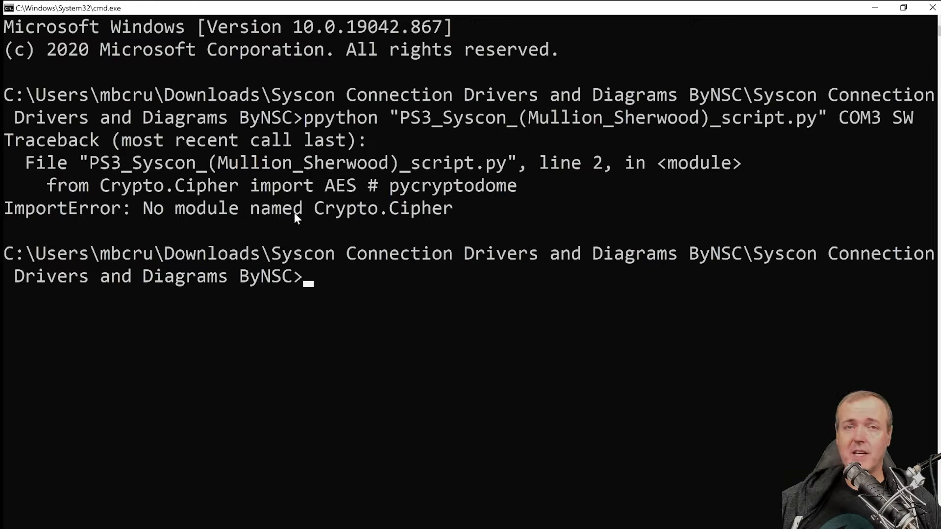
Step: Install the pycryptodome and pyserial packages with pip
text(pip inst)
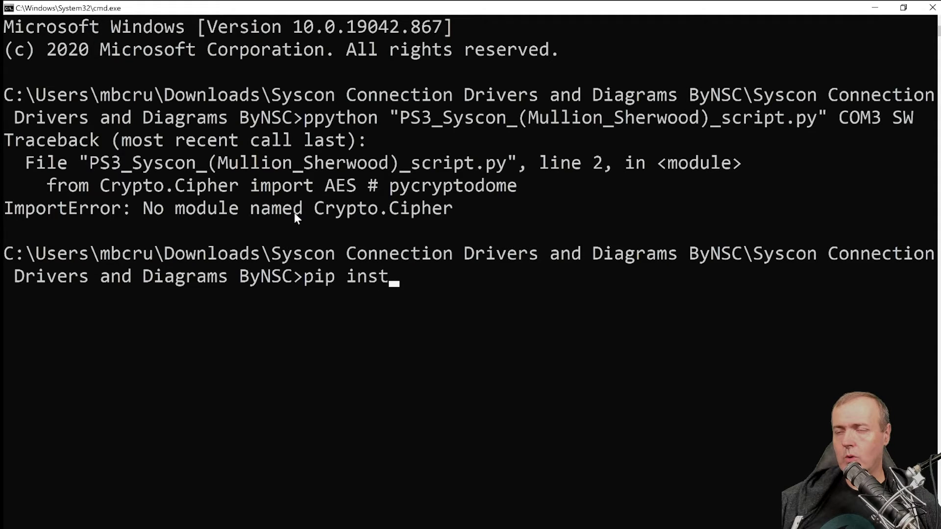
text(all)
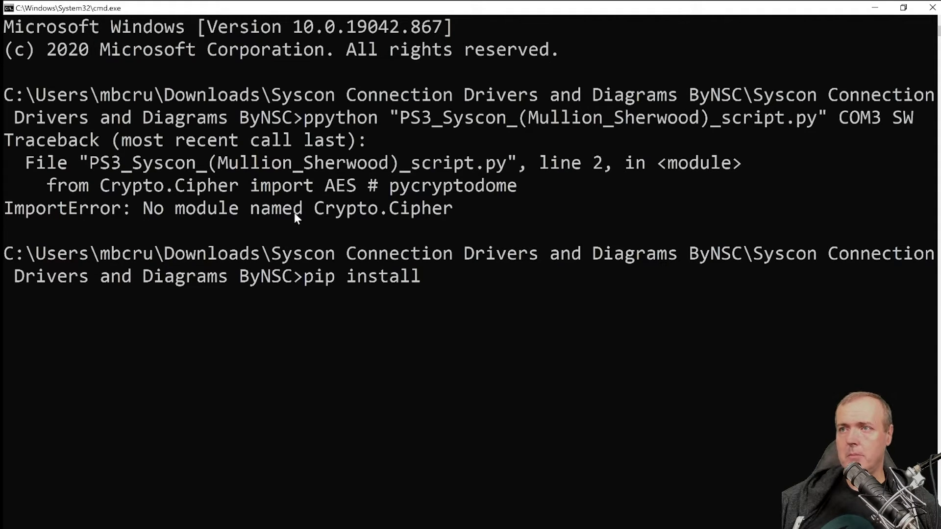
text( pycry)
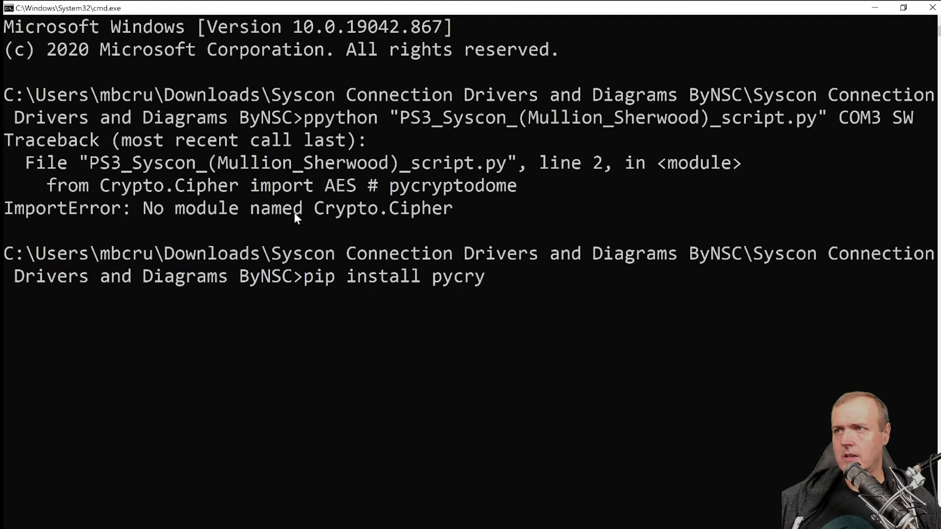
text(pto)
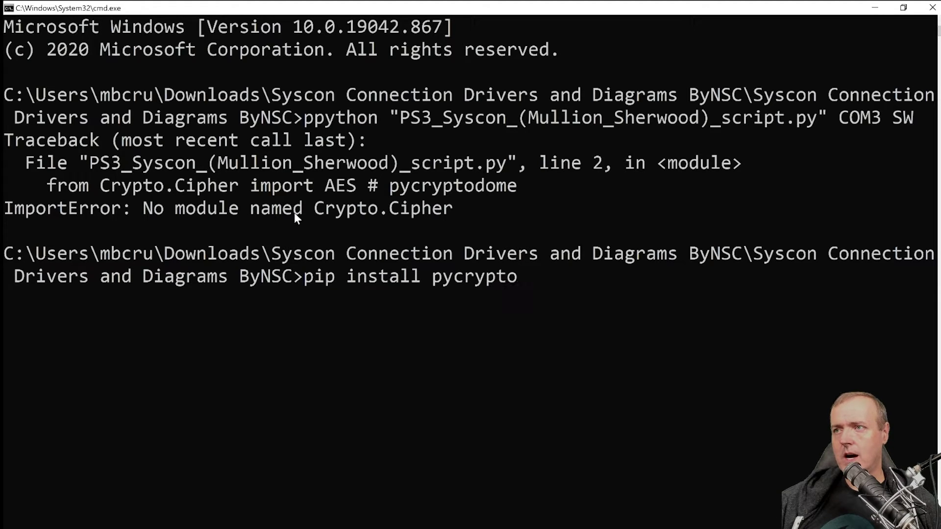
text(dome)
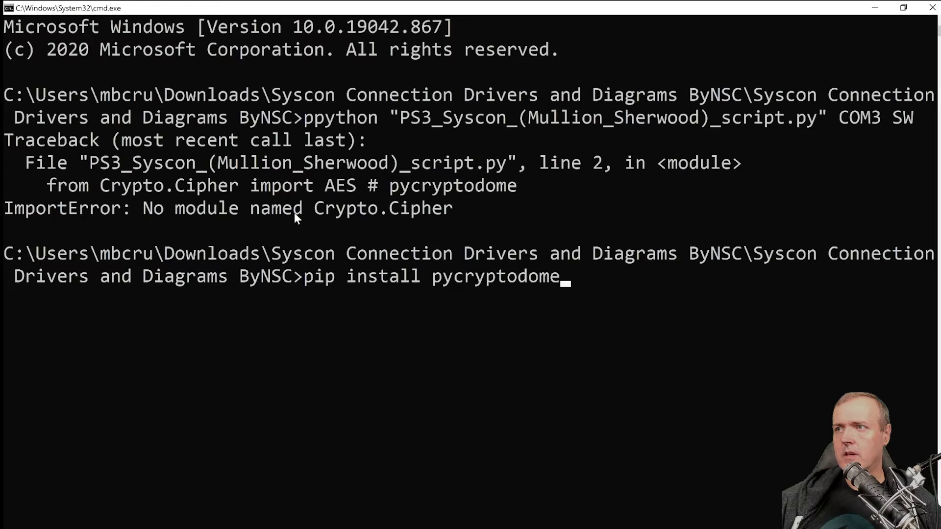
key(Return)
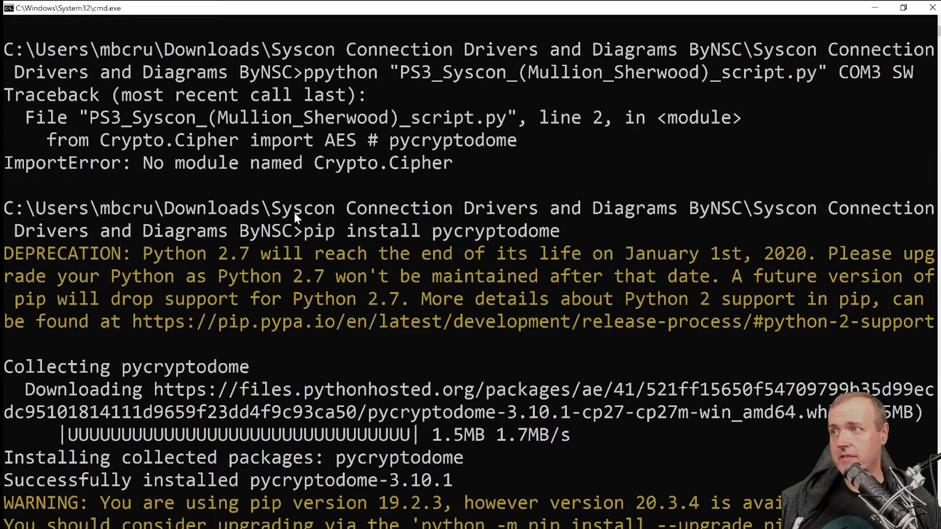
key(Return)
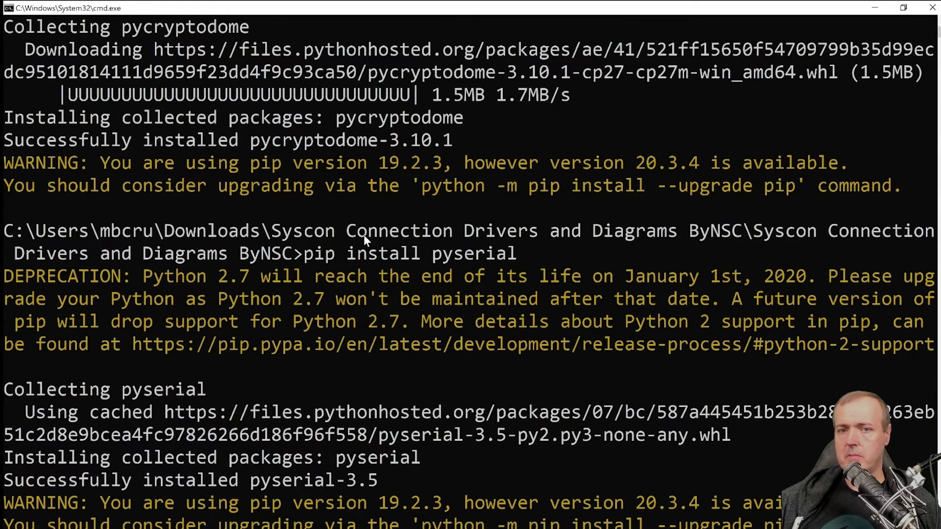
Step: Search Windows for 'device' and launch Device Manager
key(super+s)
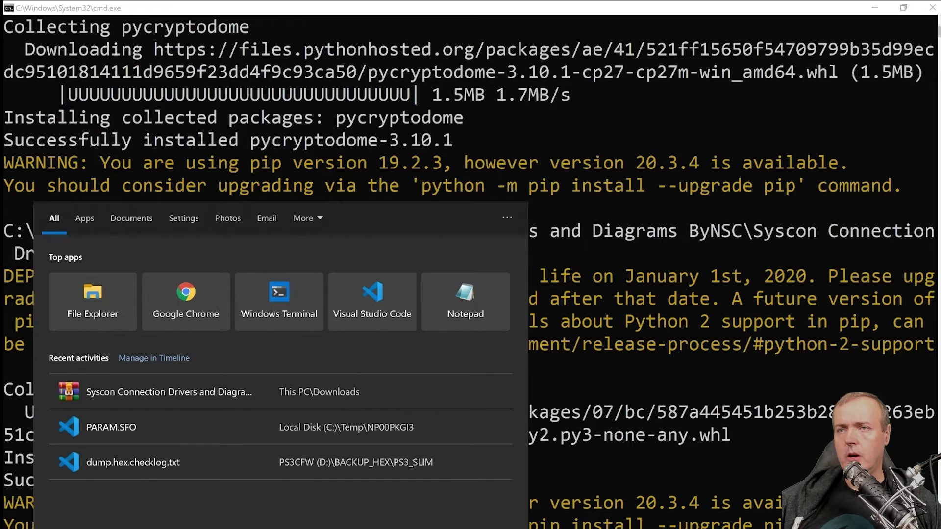
text(device)
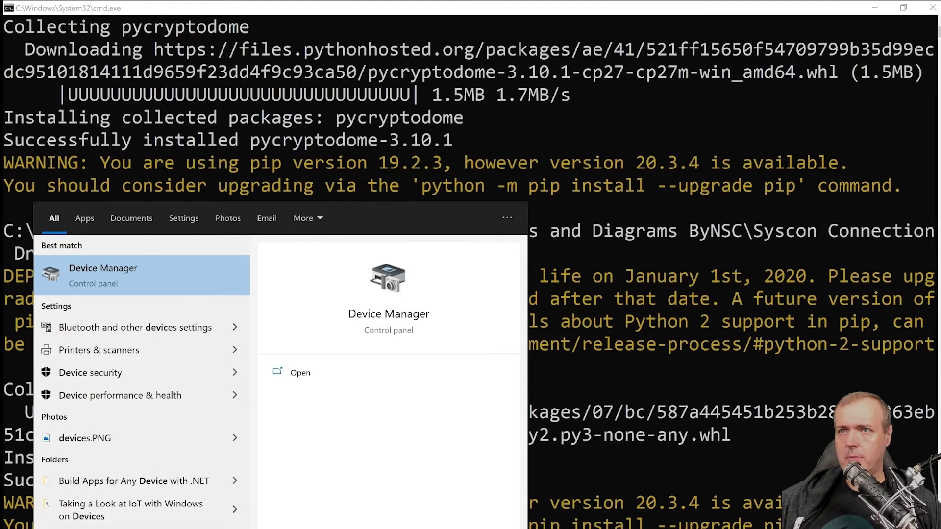
key(Return)
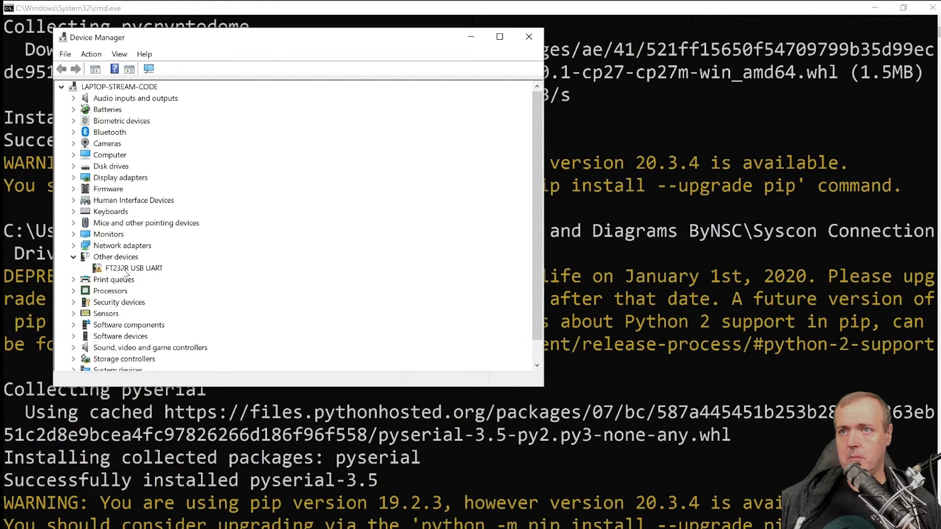
Step: Start a manual driver update for the FT232R USB UART device
click(126, 270)
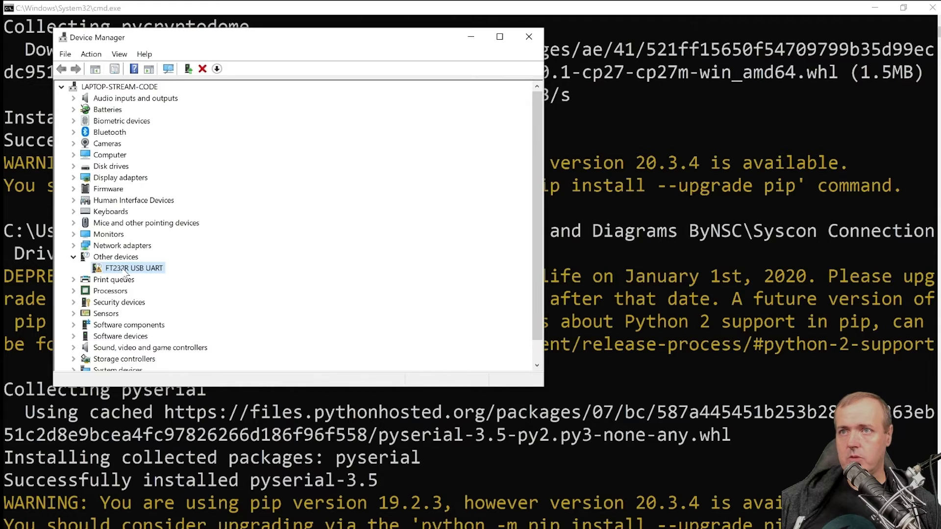
right_click(125, 269)
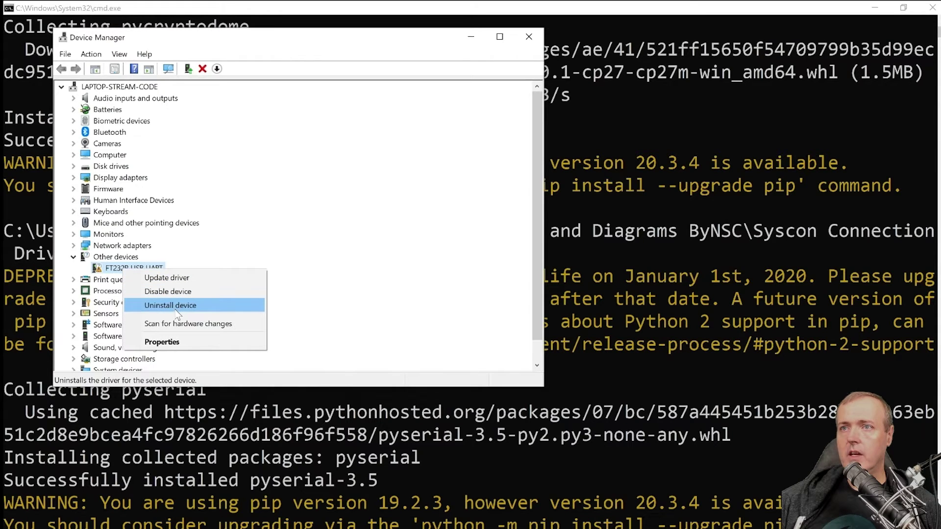
click(168, 278)
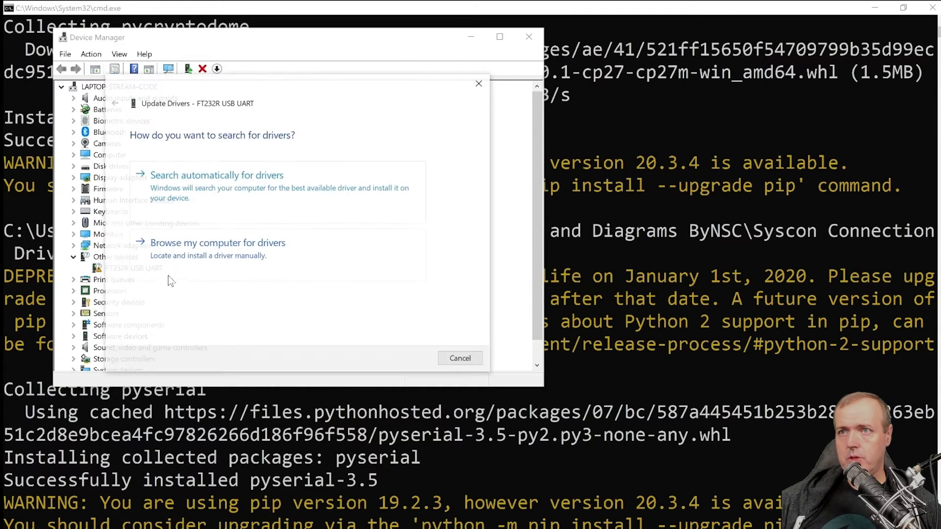
click(218, 248)
Step: Install the driver from the 2.FT232RL Drivers folder and close the finished wizard
click(402, 185)
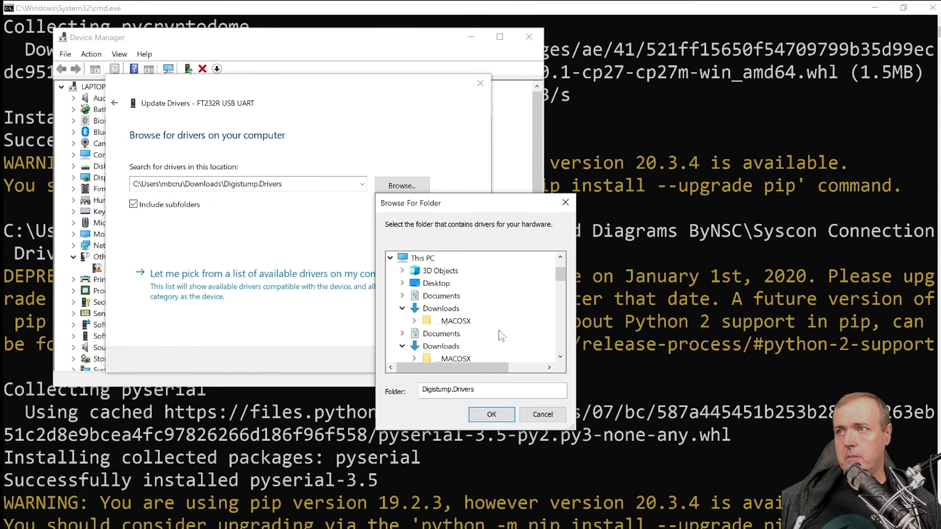
scroll(489, 328, down, 2)
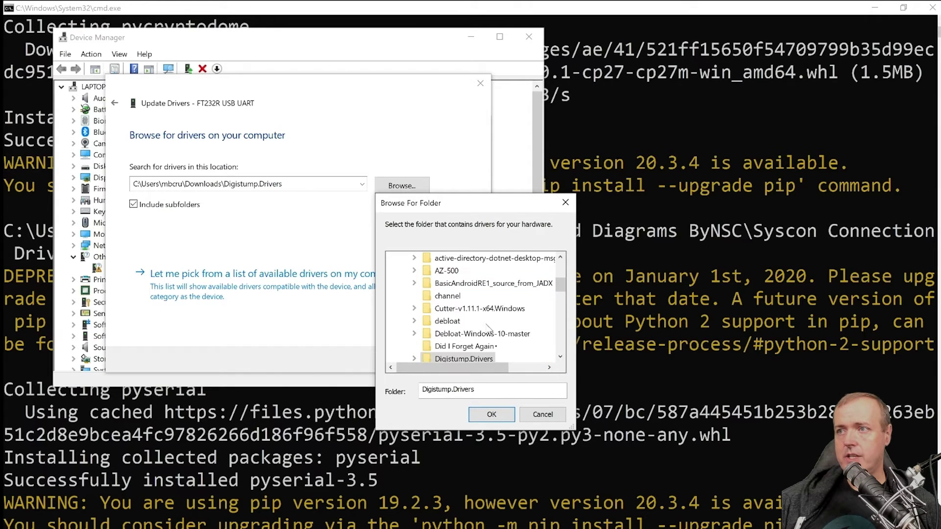
scroll(488, 327, down, 6)
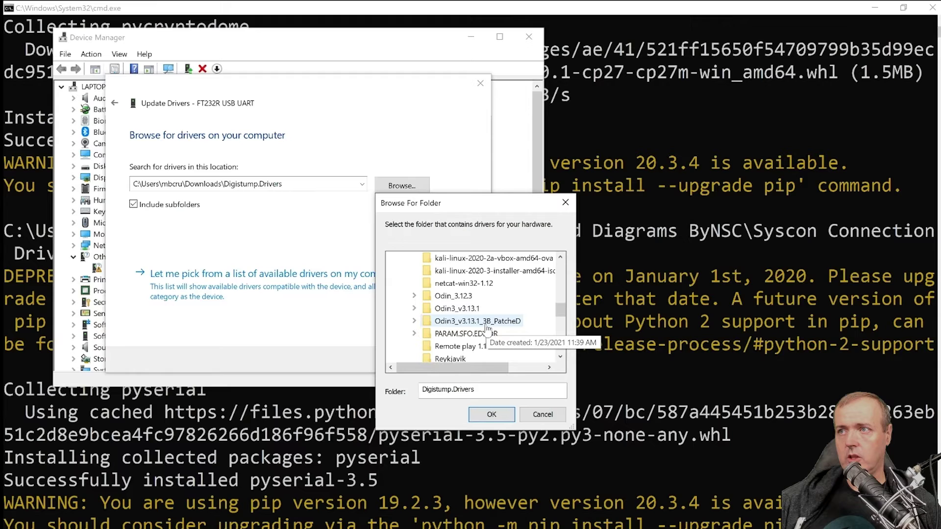
click(486, 346)
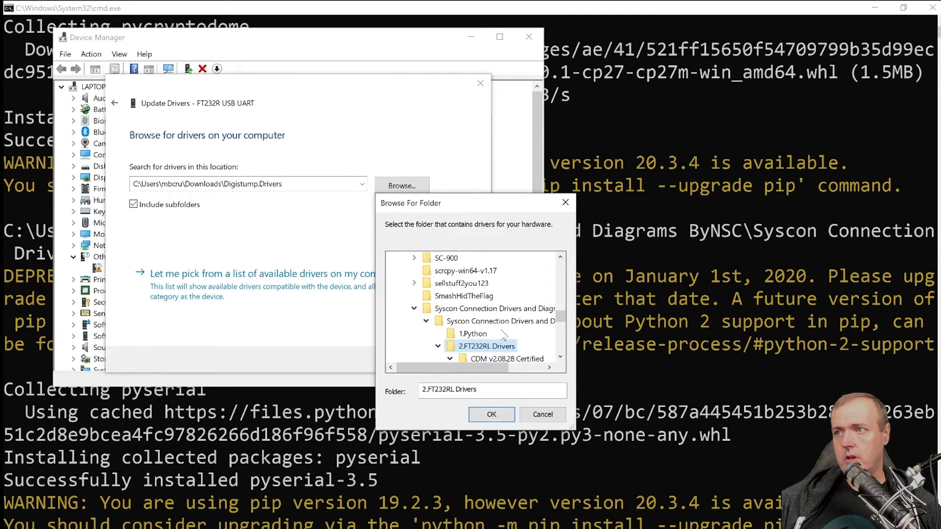
scroll(503, 336, down, 1)
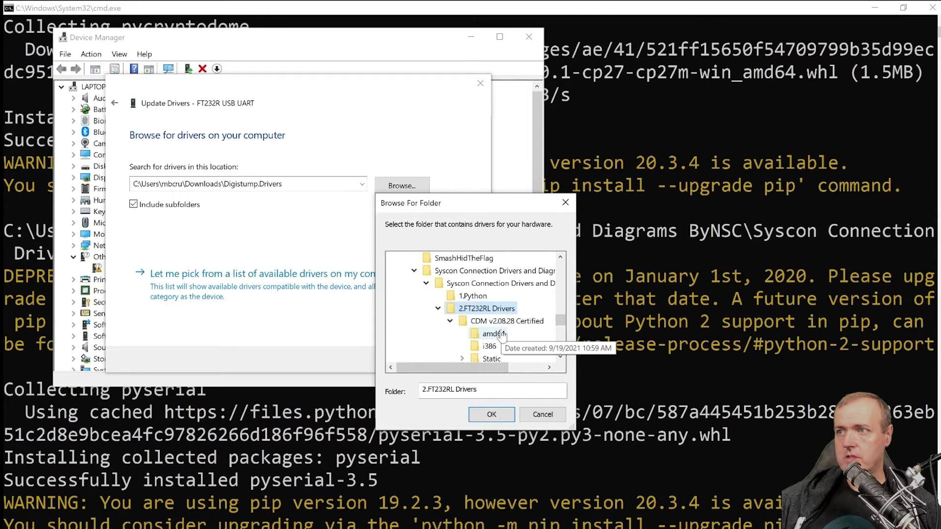
click(485, 414)
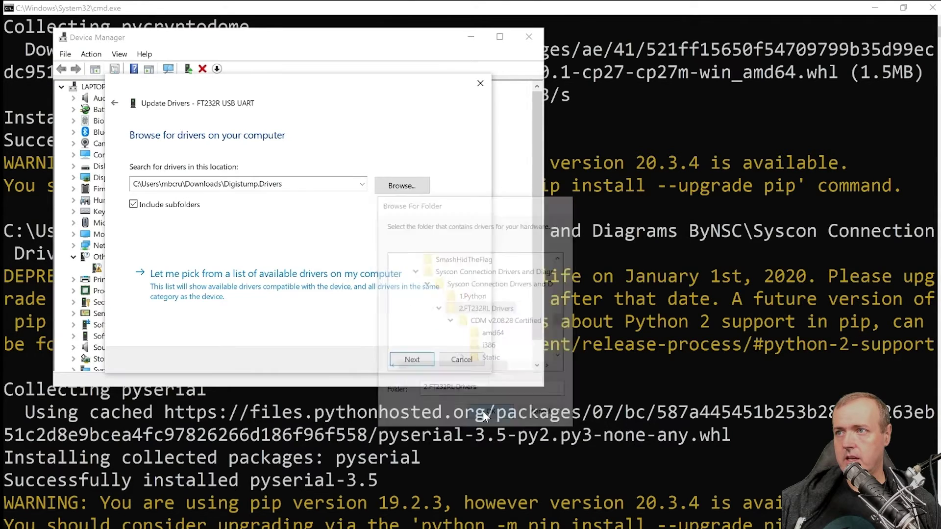
click(412, 363)
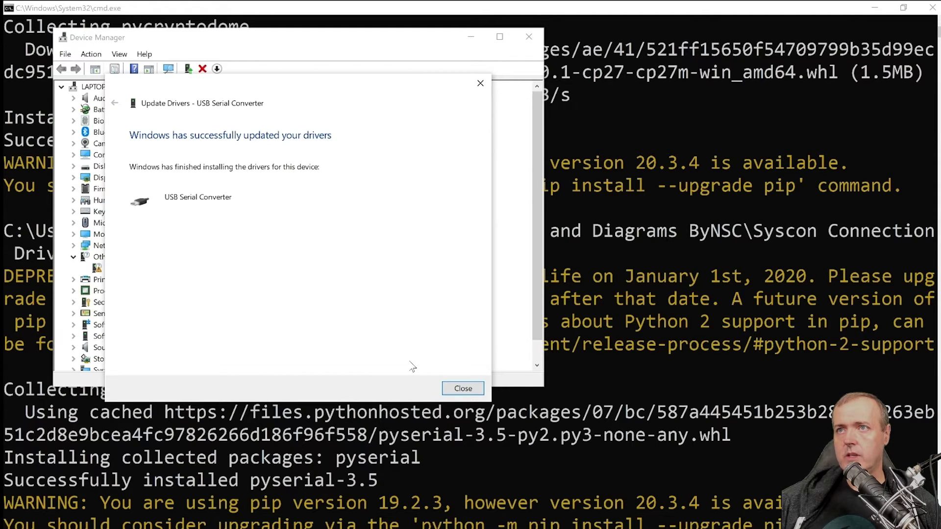
click(463, 389)
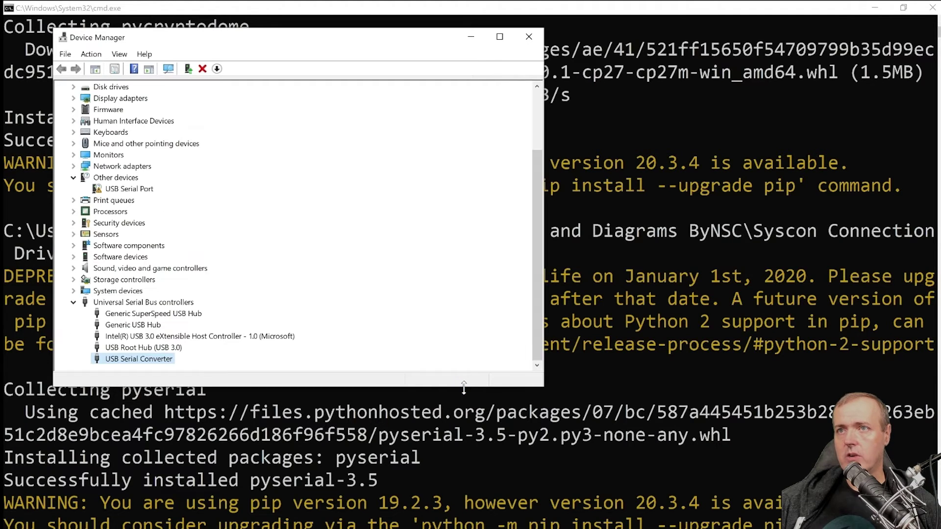
Step: Install the FTDI driver for USB Serial Port from the computer, making it COM5
double_click(133, 190)
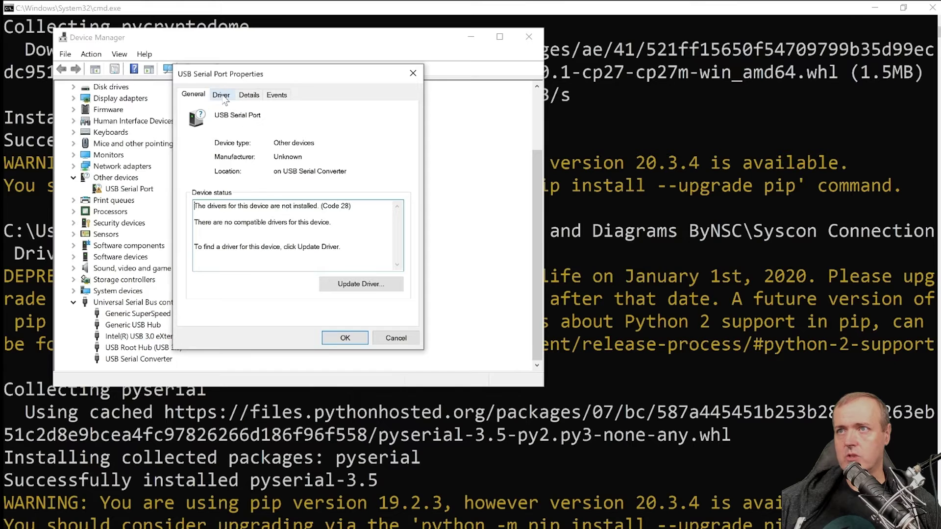
click(355, 285)
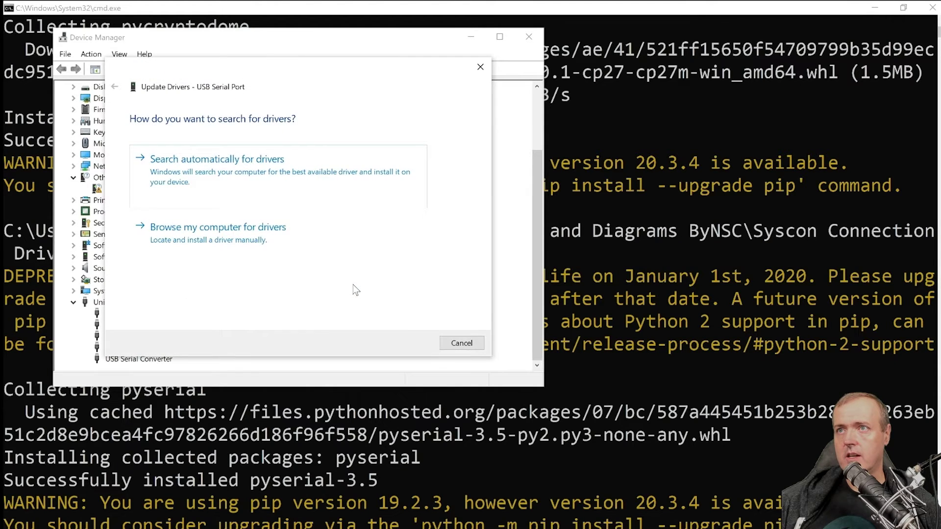
click(243, 230)
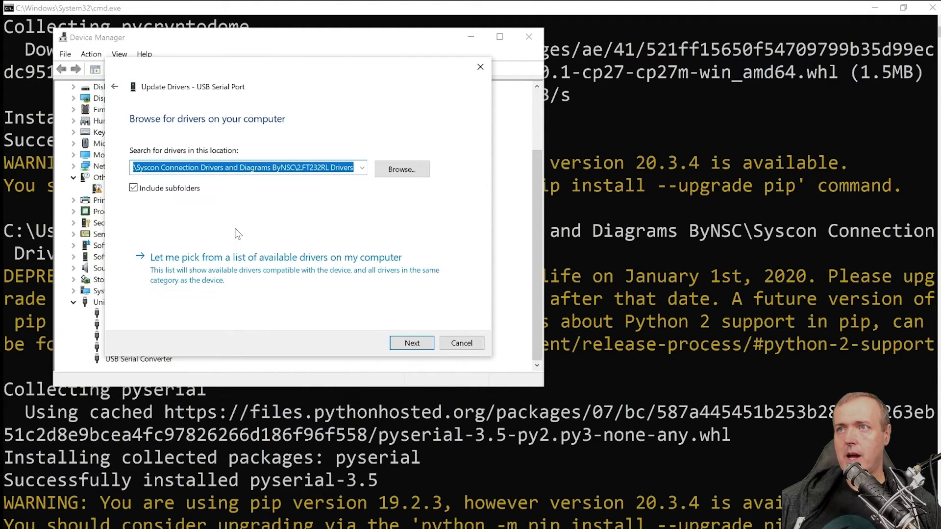
click(412, 343)
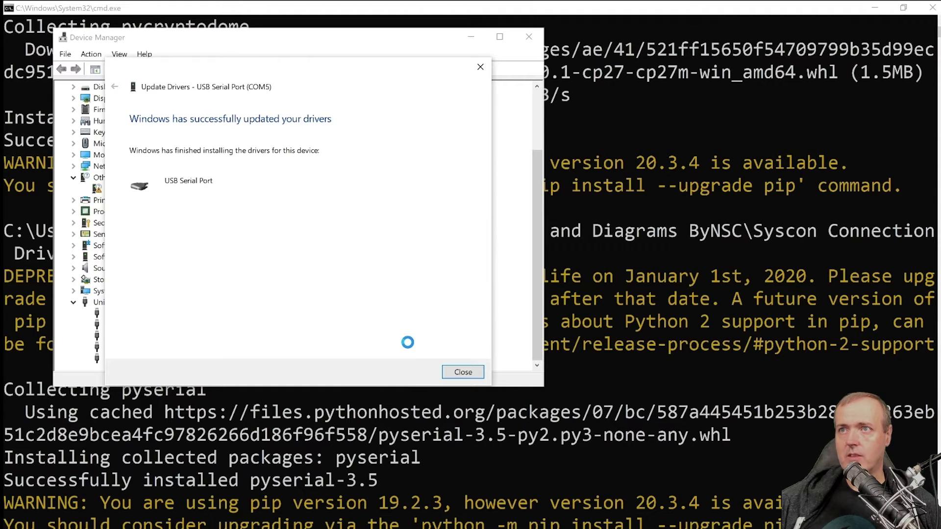
click(462, 372)
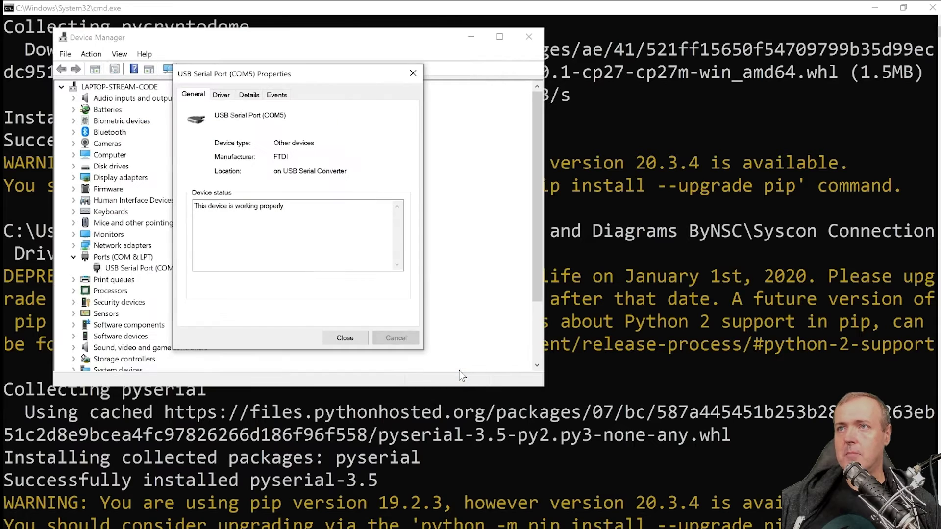
Step: Close the USB Serial Port (COM5) Properties window
click(343, 338)
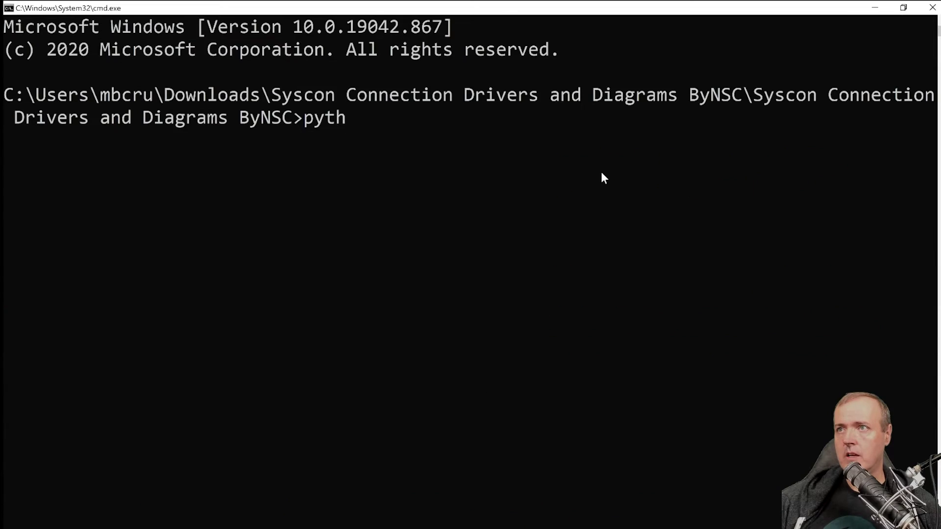
Step: Run the PS3 Syscon script with python on COM5 in CXRF mode
text(on)
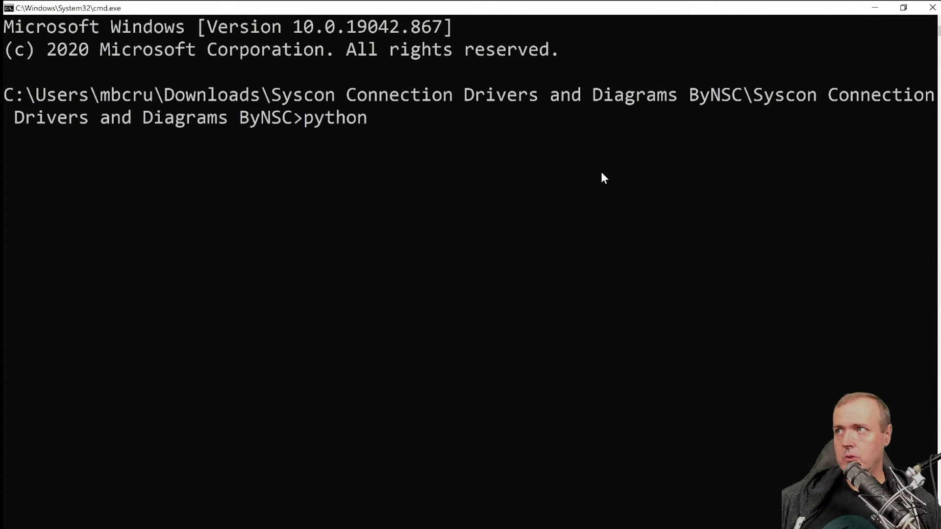
text( "P)
key(Tab)
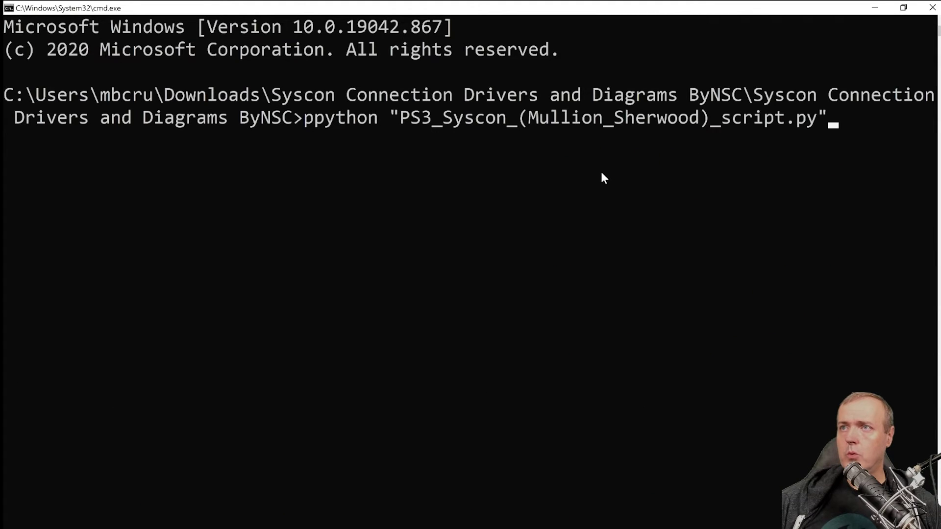
text(COM5 CXRF)
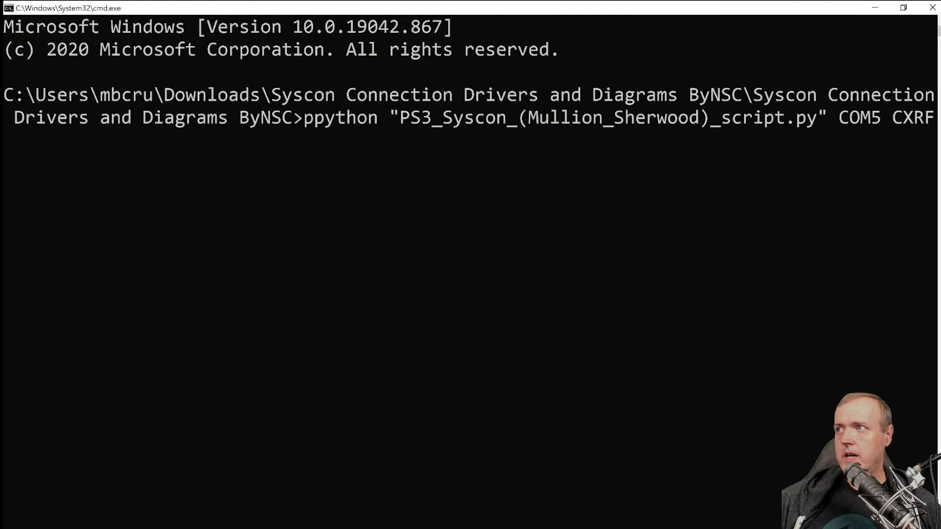
key(Return)
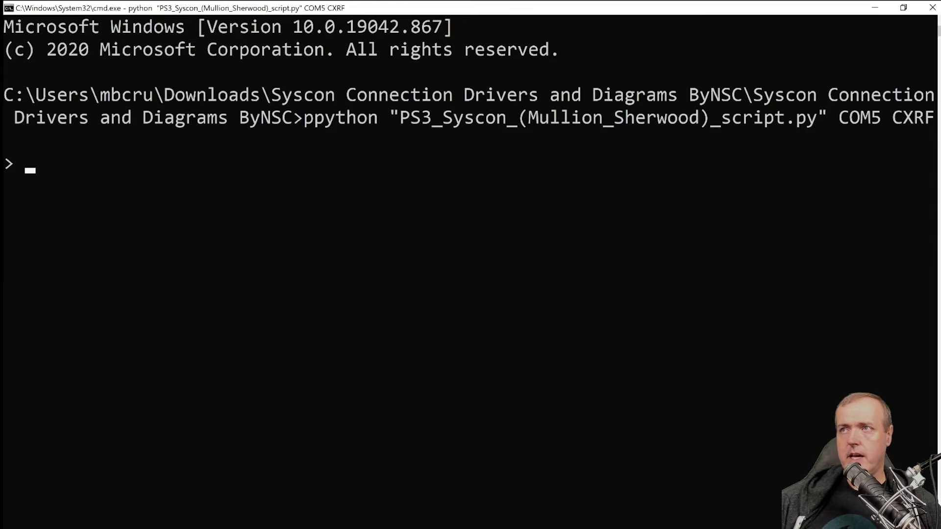
Step: Send the AUTH command to the syscon twice, recalling it with the Up arrow
click(537, 274)
text(AUTH)
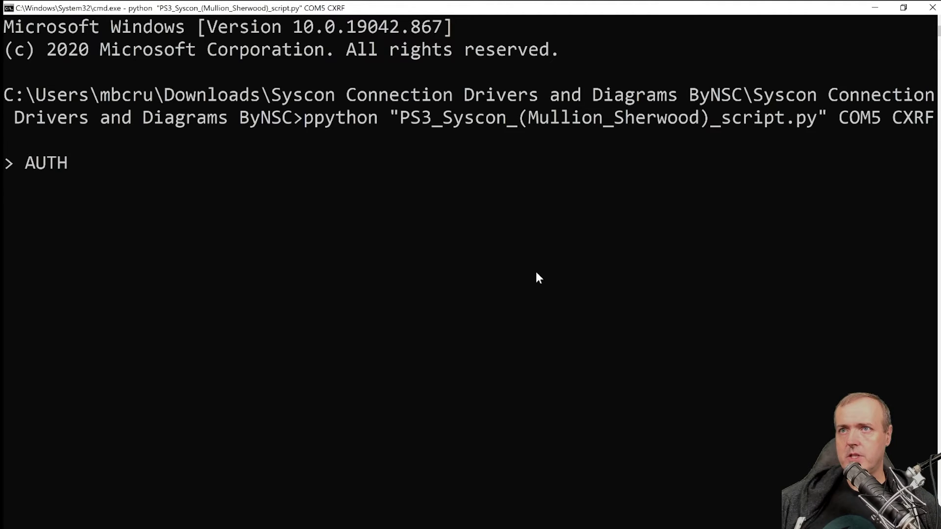
key(Return)
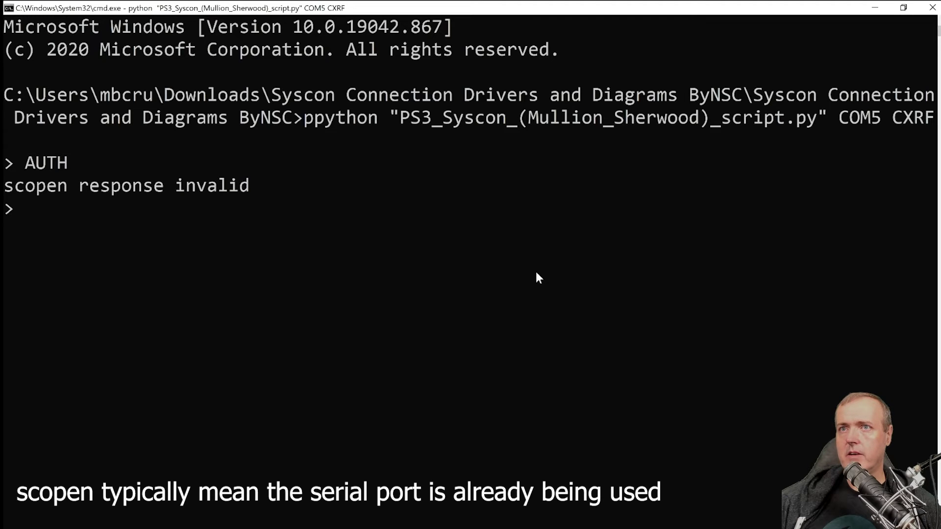
key(Up)
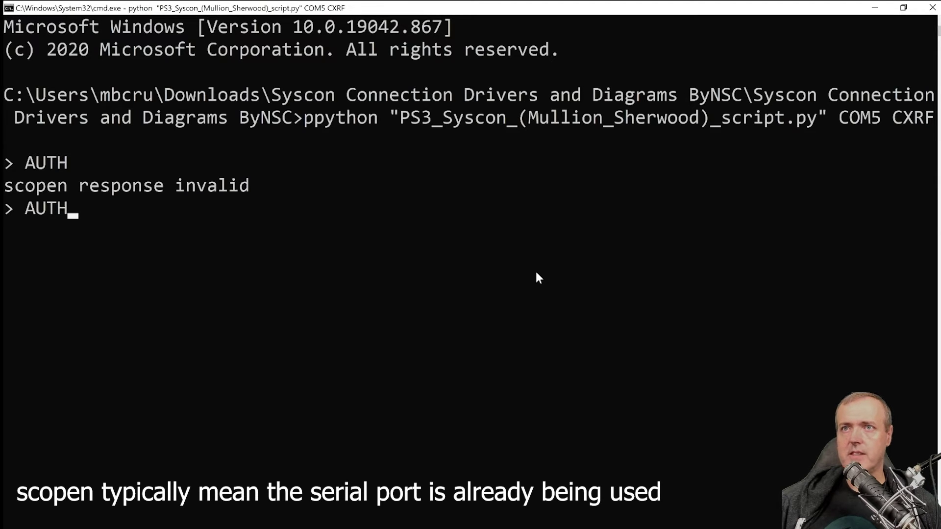
key(Return)
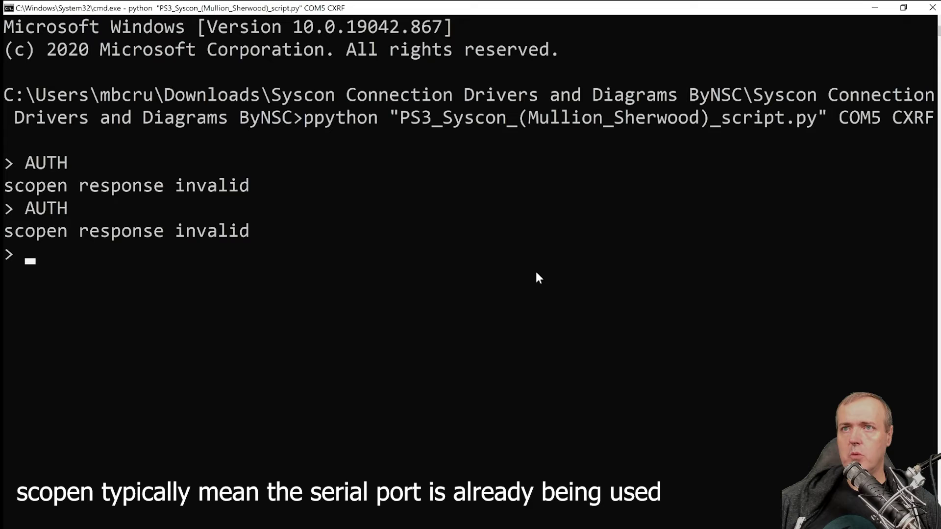
key(Up)
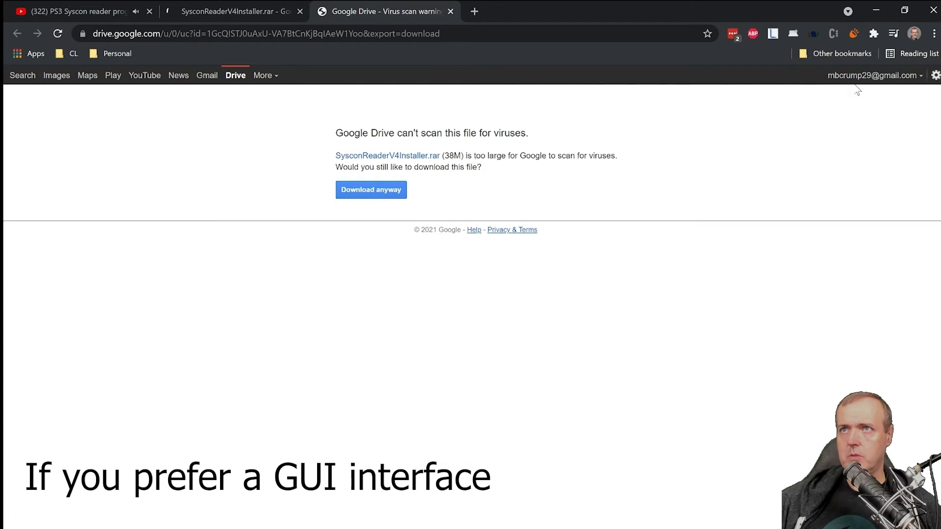
Step: Download SysconReaderV4Installer.rar anyway despite the virus-scan warning
click(365, 191)
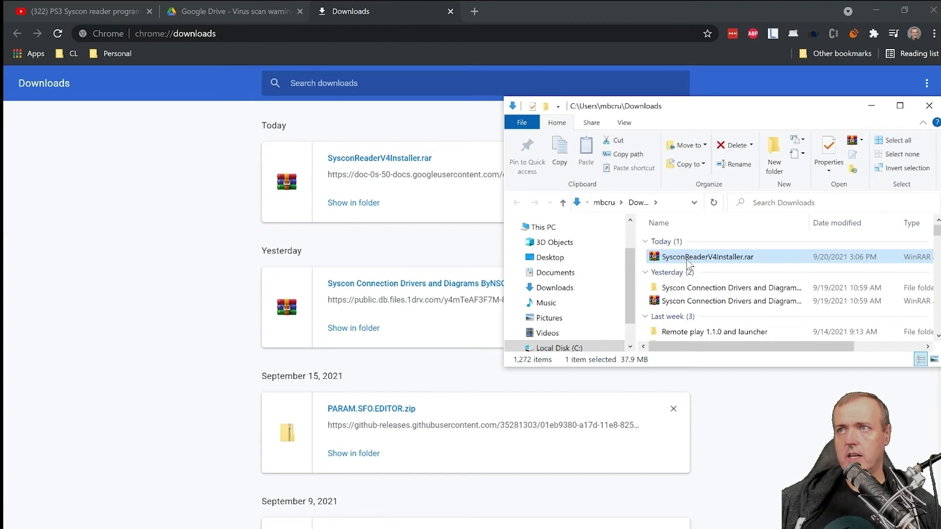
Step: Extract the downloaded rar and launch SysconReaderV4Installer.exe from its folder
right_click(689, 263)
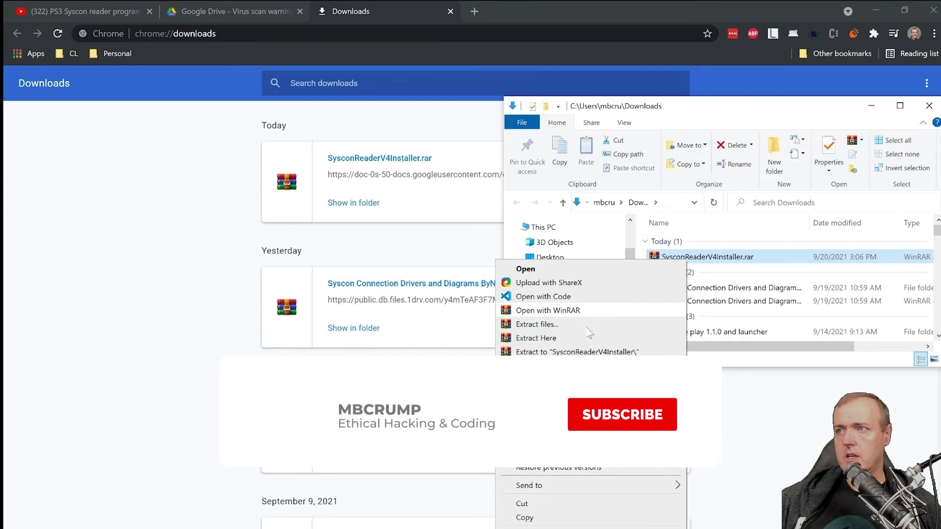
click(572, 352)
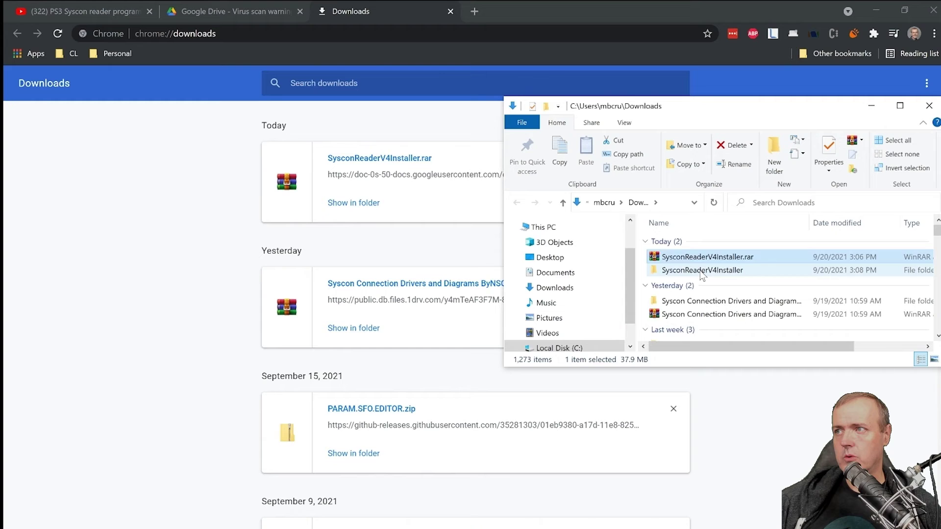
double_click(702, 271)
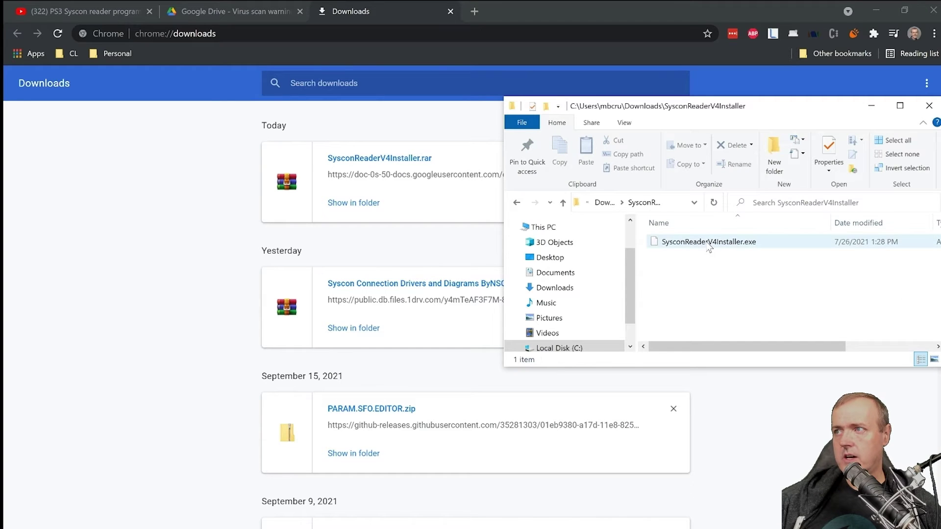
double_click(709, 247)
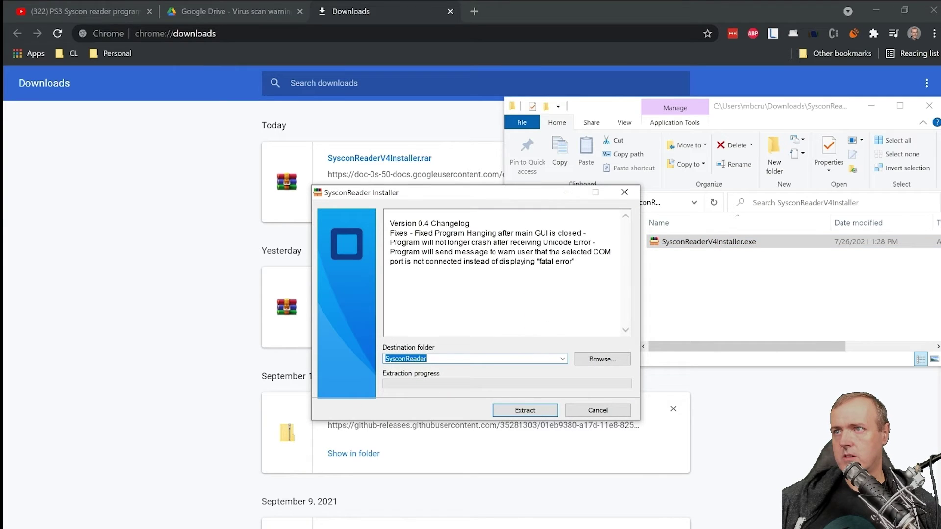
Step: Extract the SysconReader files, then open the SysconReader folder in a maximized window
click(516, 412)
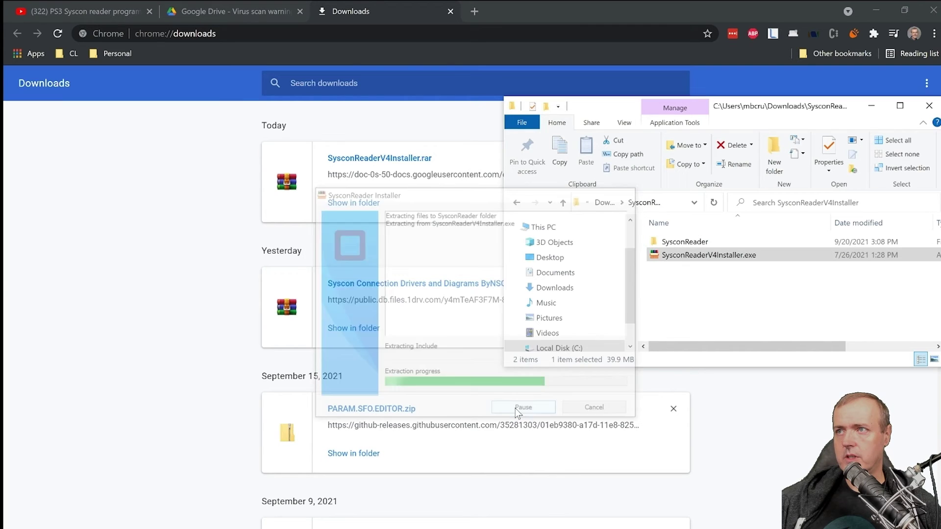
click(685, 243)
double_click(684, 244)
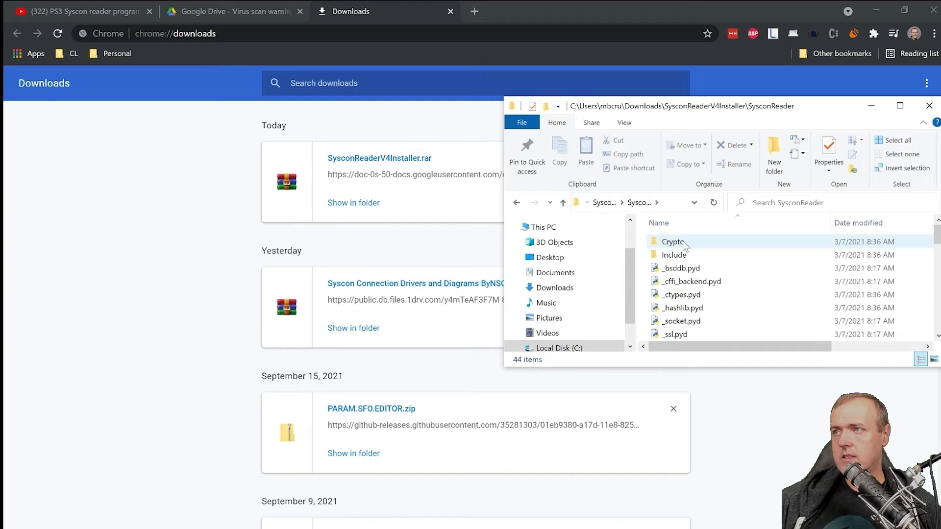
click(900, 106)
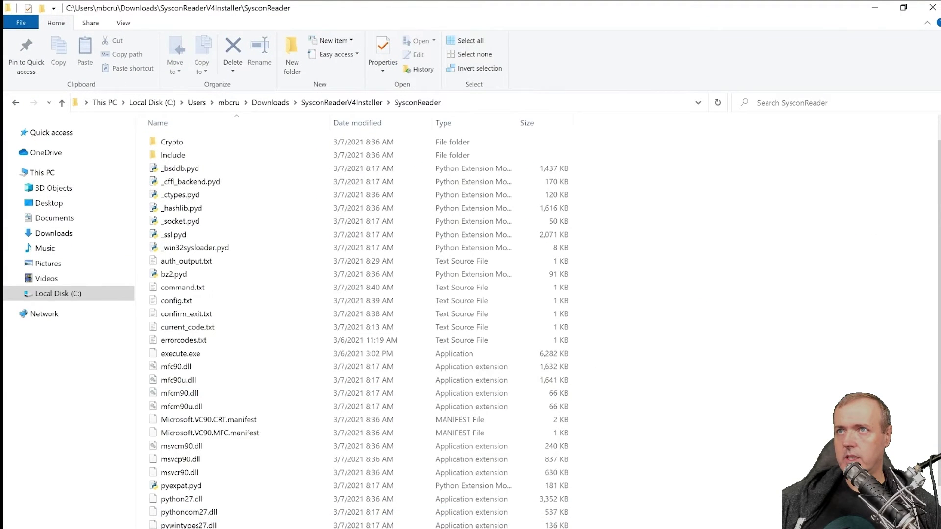
Step: Scroll down the SysconReader folder and launch SysconReader.exe
scroll(343, 524, down, 3)
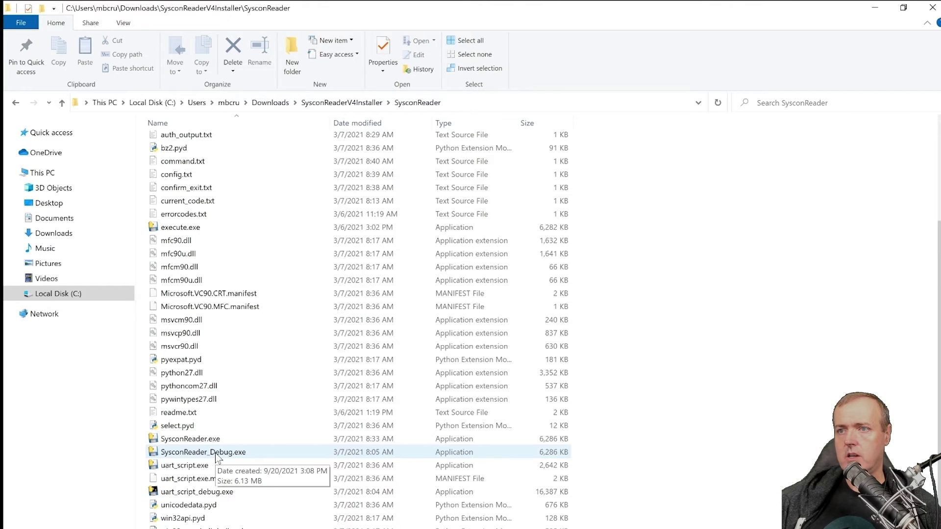
double_click(191, 439)
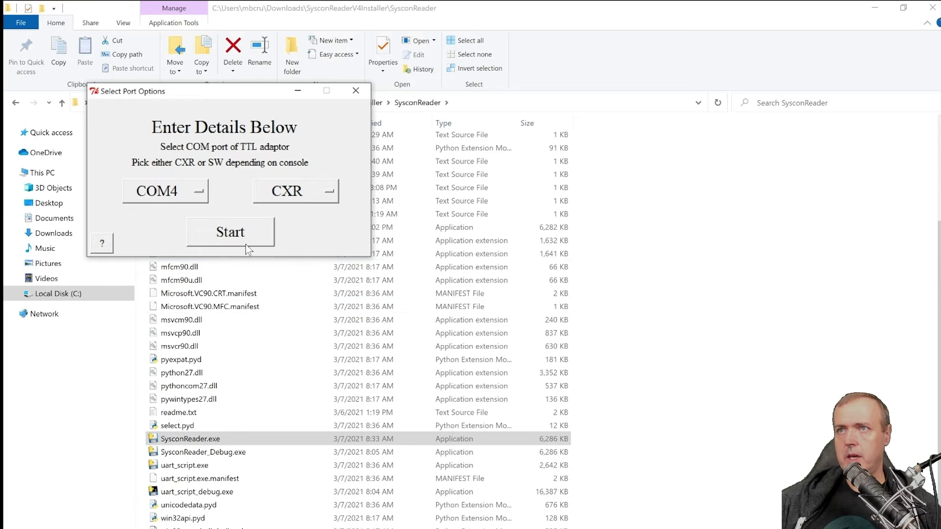
Step: Select COM5 as the adaptor port in SysconReader and start the reader
click(172, 191)
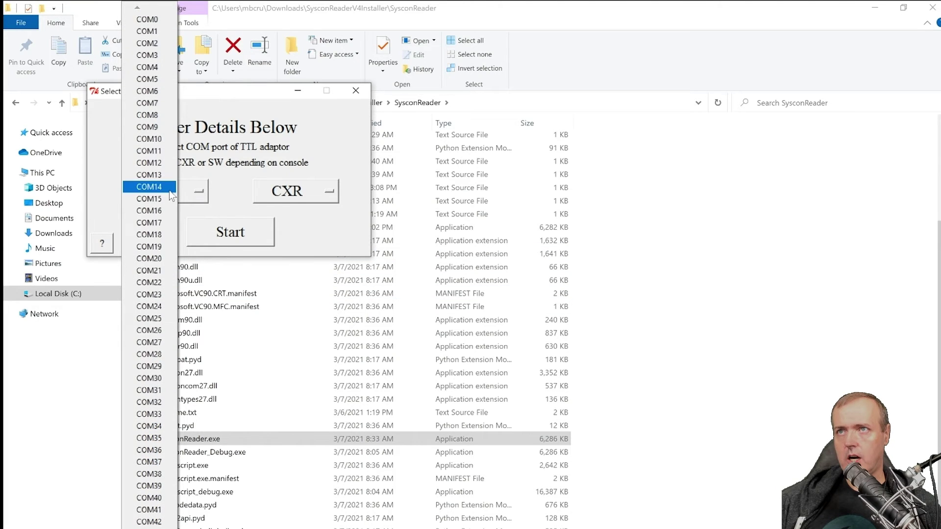
click(151, 80)
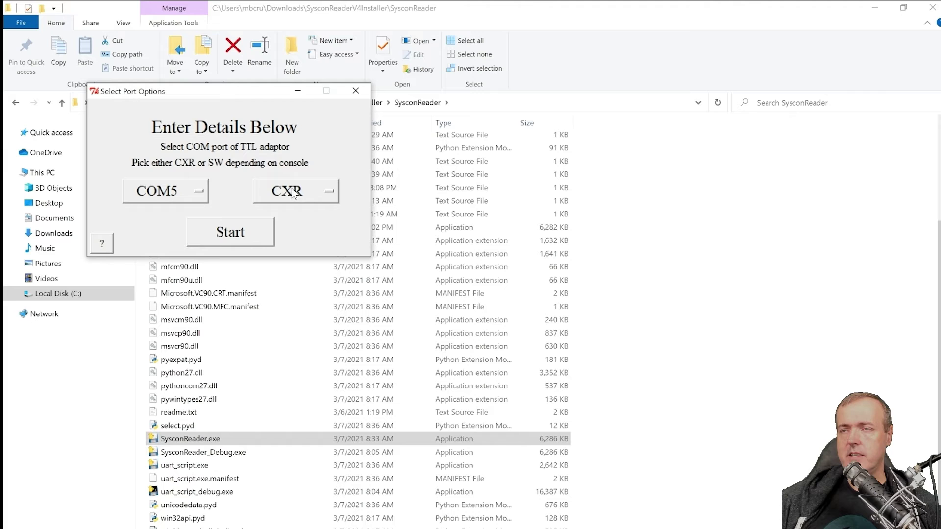
click(231, 235)
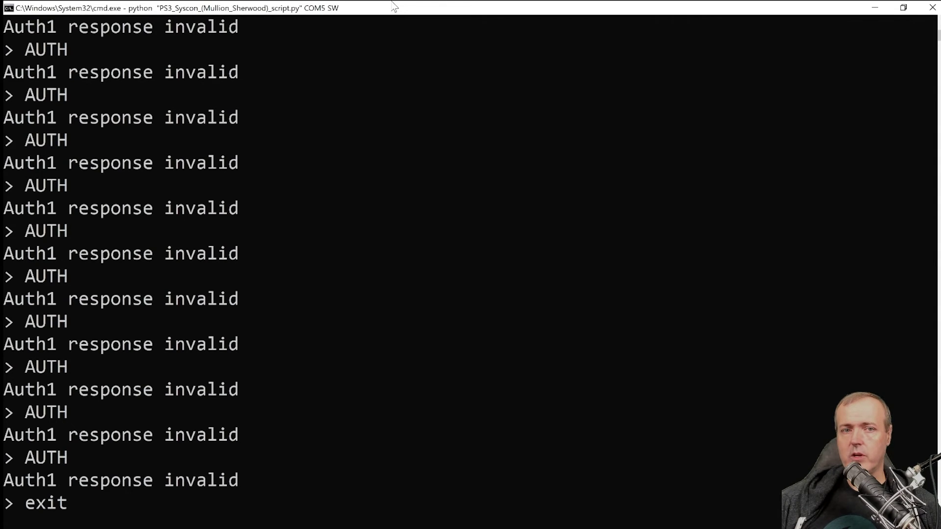
Step: Quit the running Syscon script and rerun the recalled python command on COM5
key(Return)
key(Up)
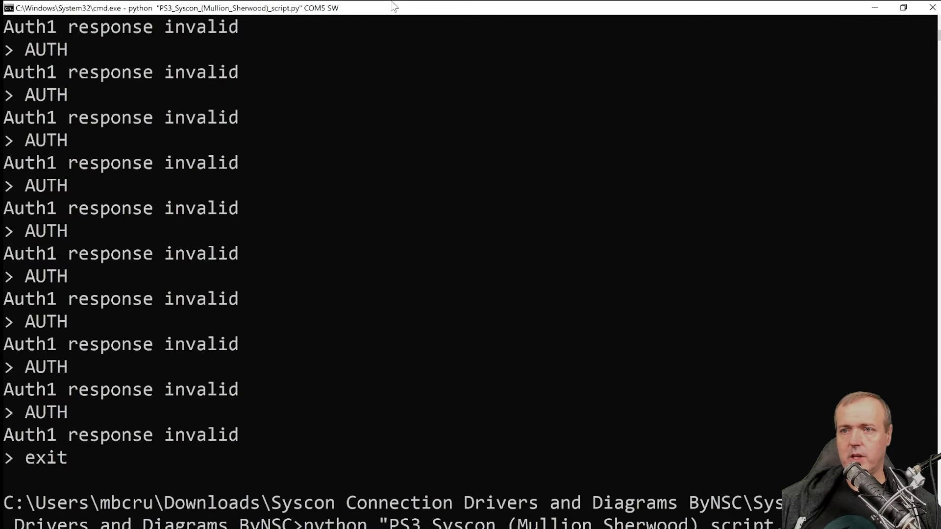
key(Return)
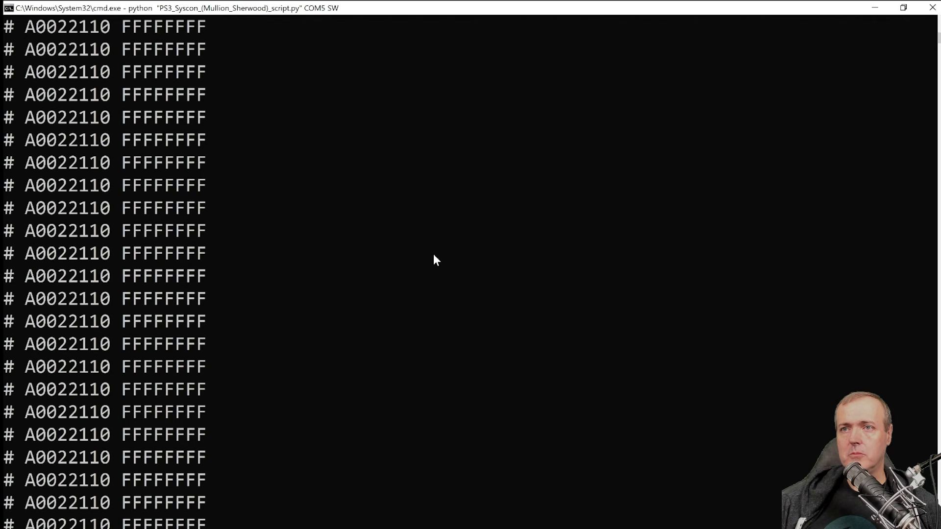
Step: Review the errlog output, then enter 'version' at the Syscon script prompt
scroll(434, 255, up, 6)
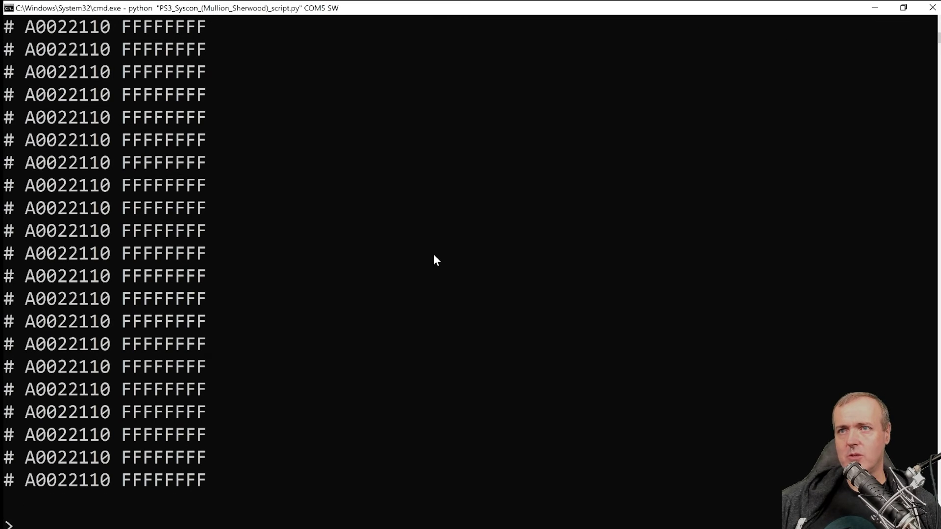
text(ver)
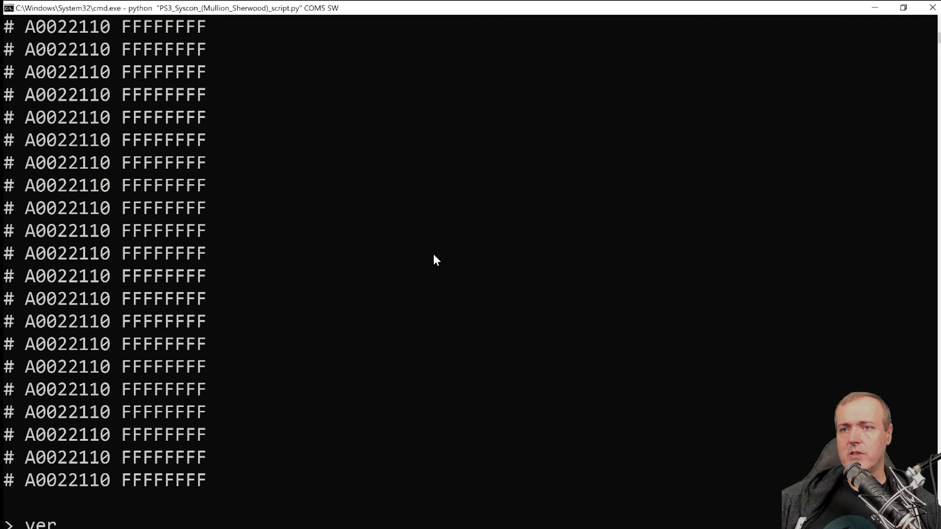
text(sion)
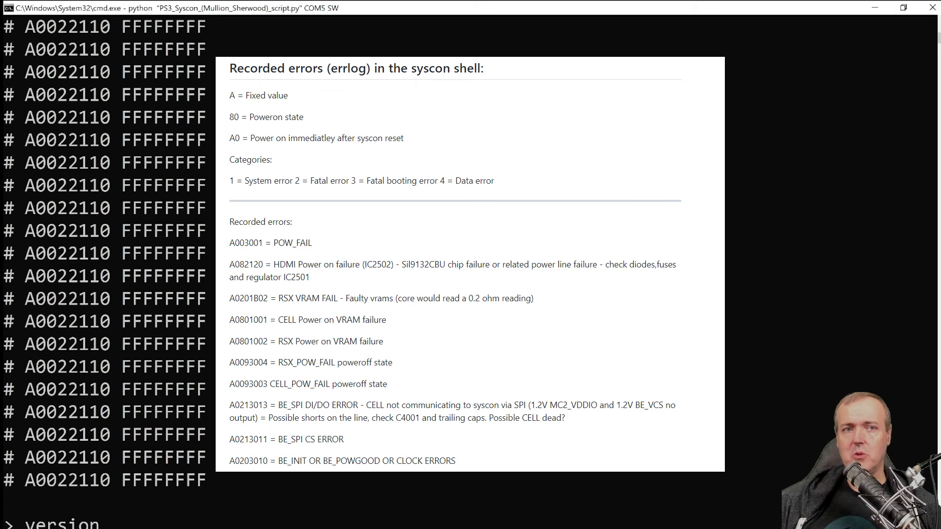
Step: Run the version query, then the bsn query, at the Syscon script prompt
key(Return)
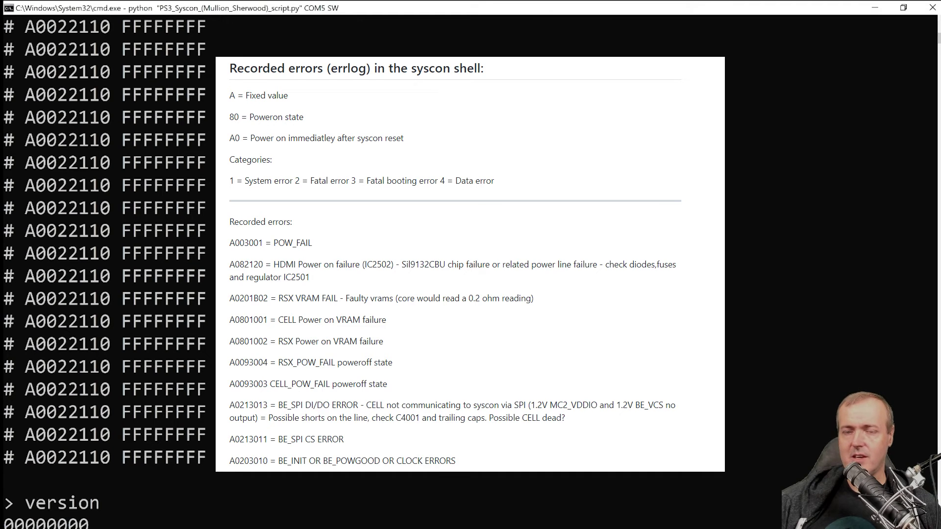
text(bsn)
key(Return)
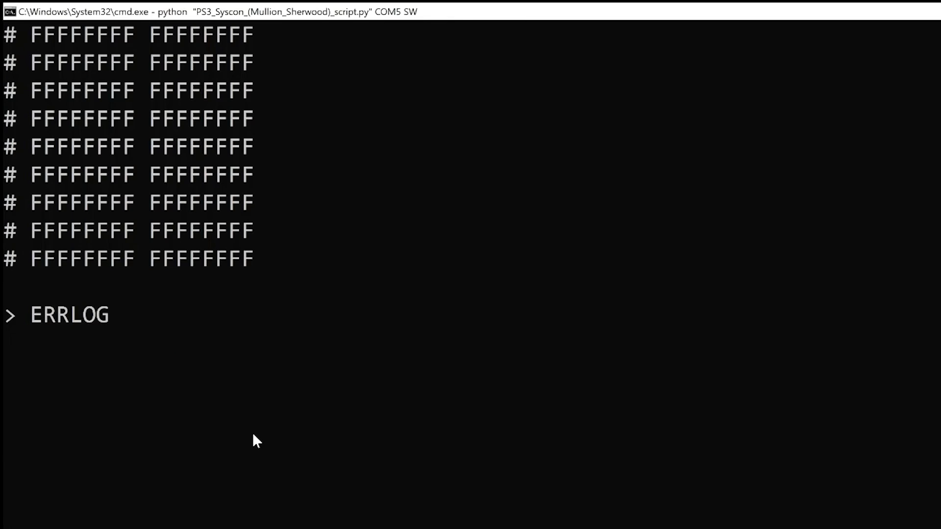
Step: Run ERRLOG CLEAR and ERRLOG START, then rerun errlog to list the emptied entries
text(CLEAR)
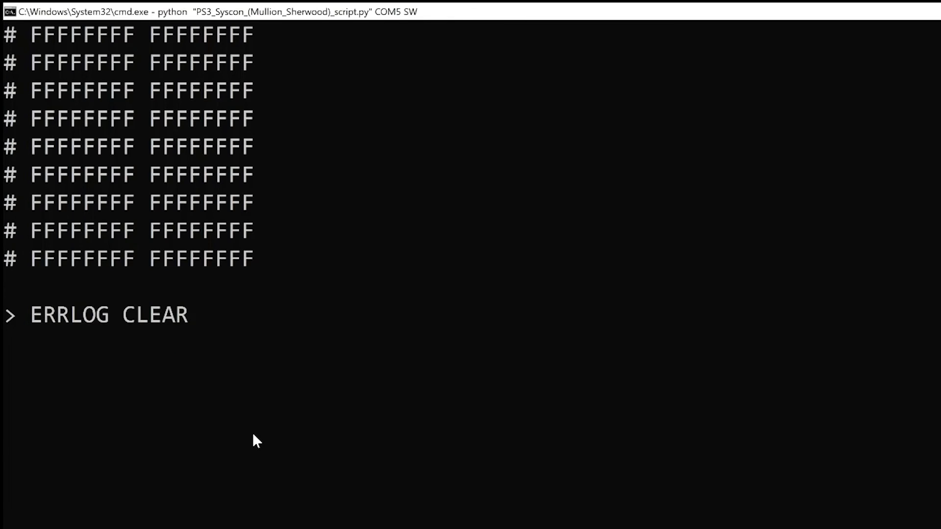
key(Return)
text(ERR)
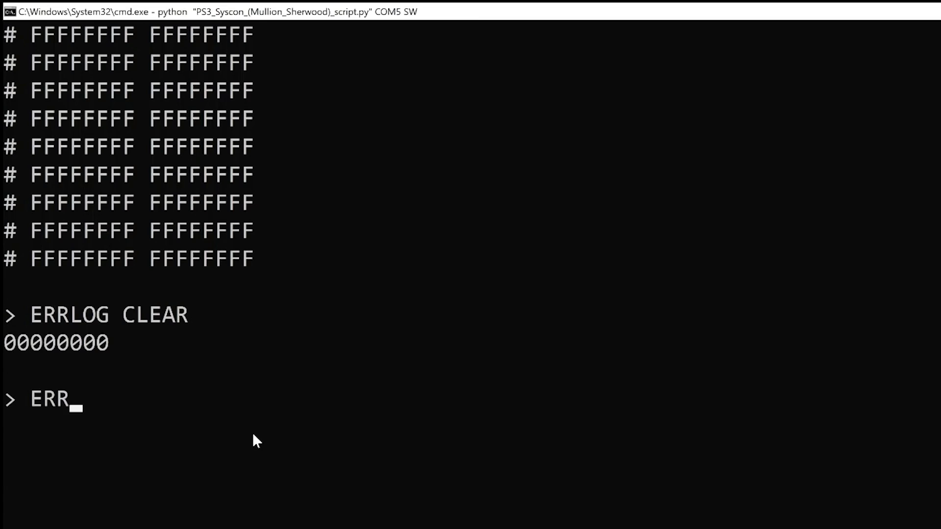
text(LOG START)
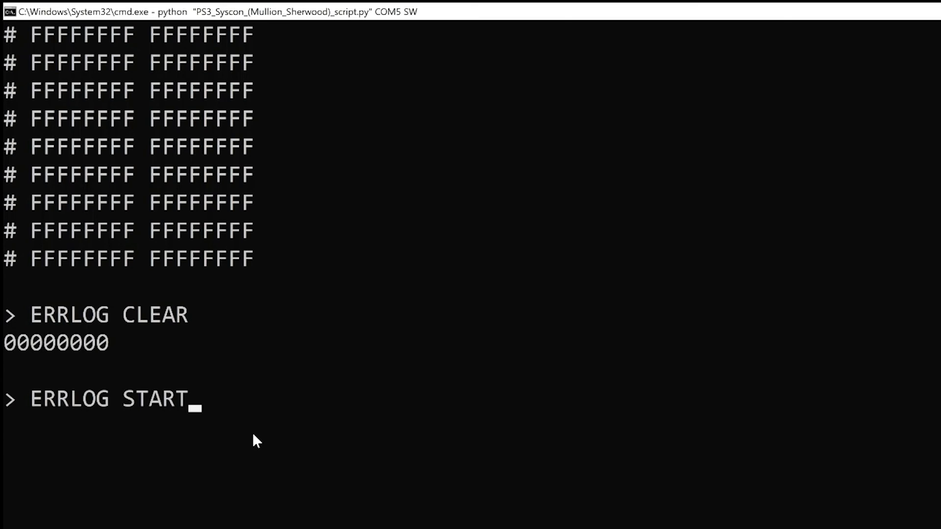
key(Return)
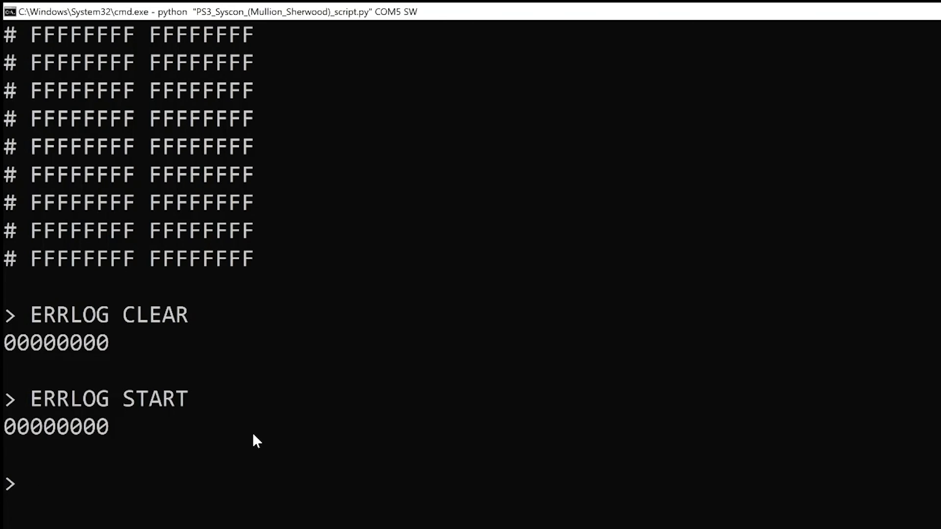
key(Up)
key(Up)
key(Up)
key(Return)
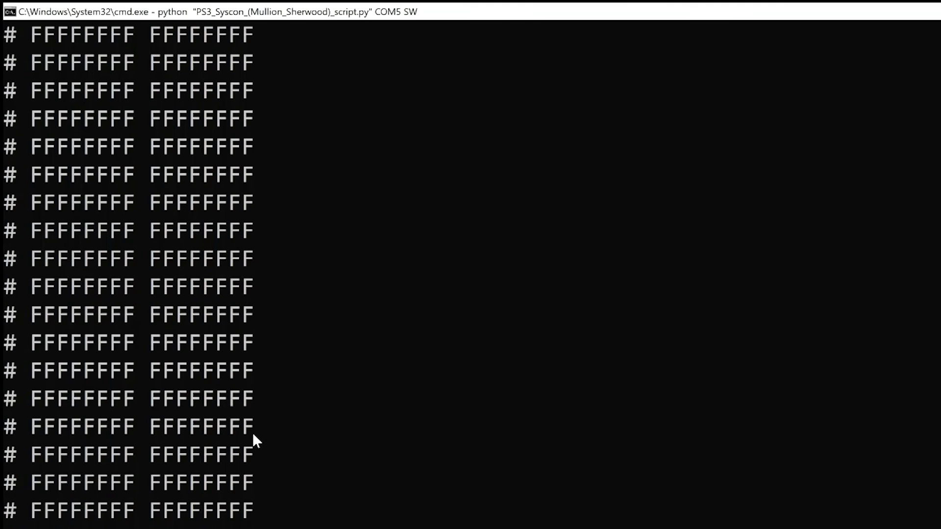
Step: Scroll the console to read the failed bringup, fatal shutdown and new A0003001 code
scroll(252, 433, up, 5)
scroll(252, 433, down, 3)
scroll(470, 274, up, 5)
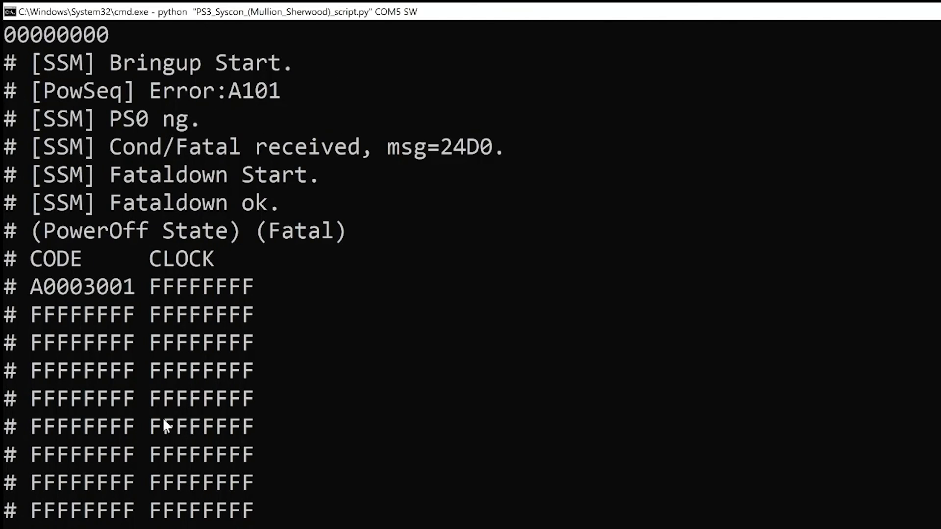